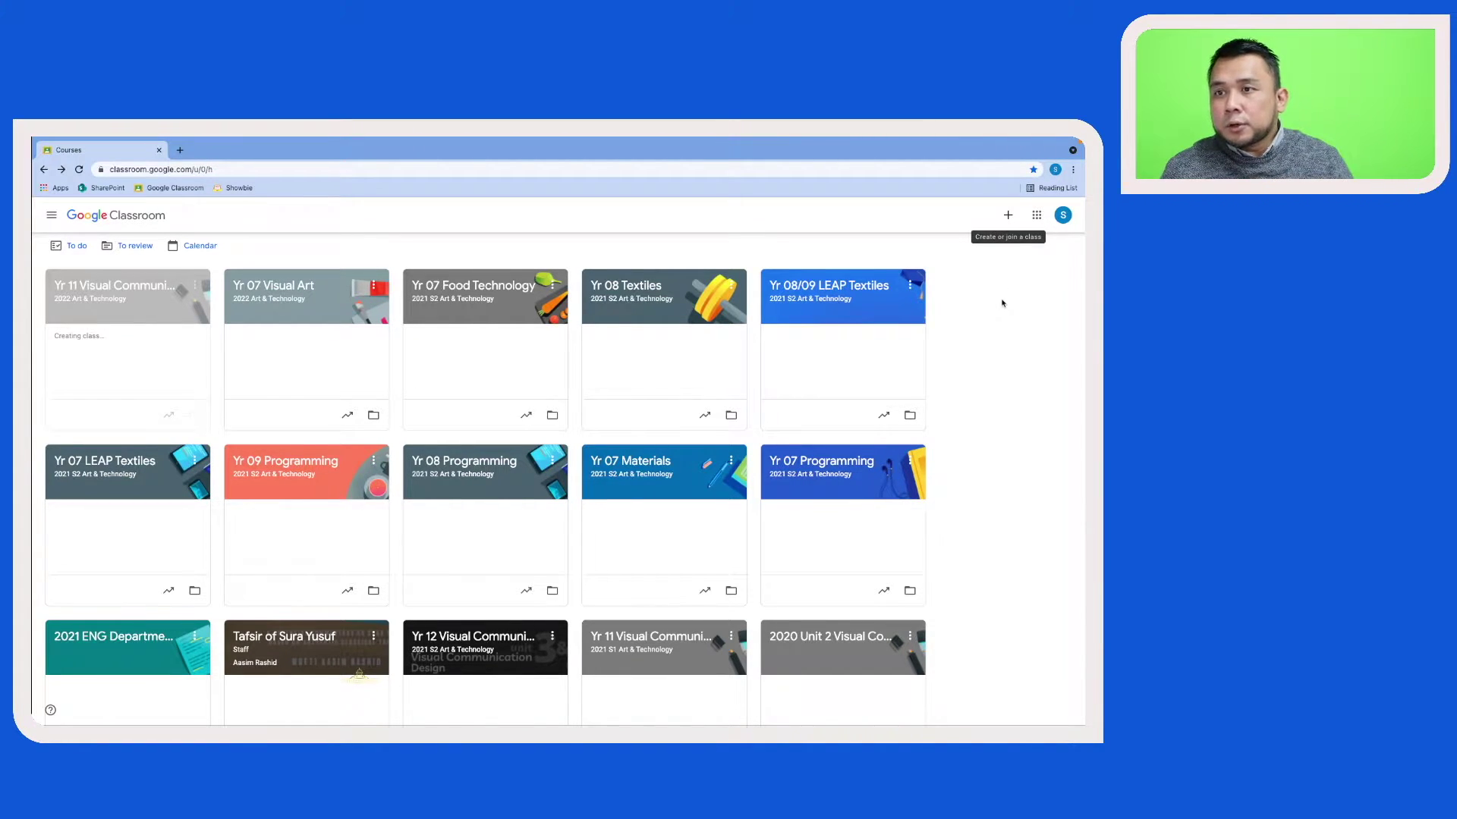
- Create class 'Yr 07 Mathematics' with section Math Department, subject Mathematics and room T111
left_click(1008, 217)
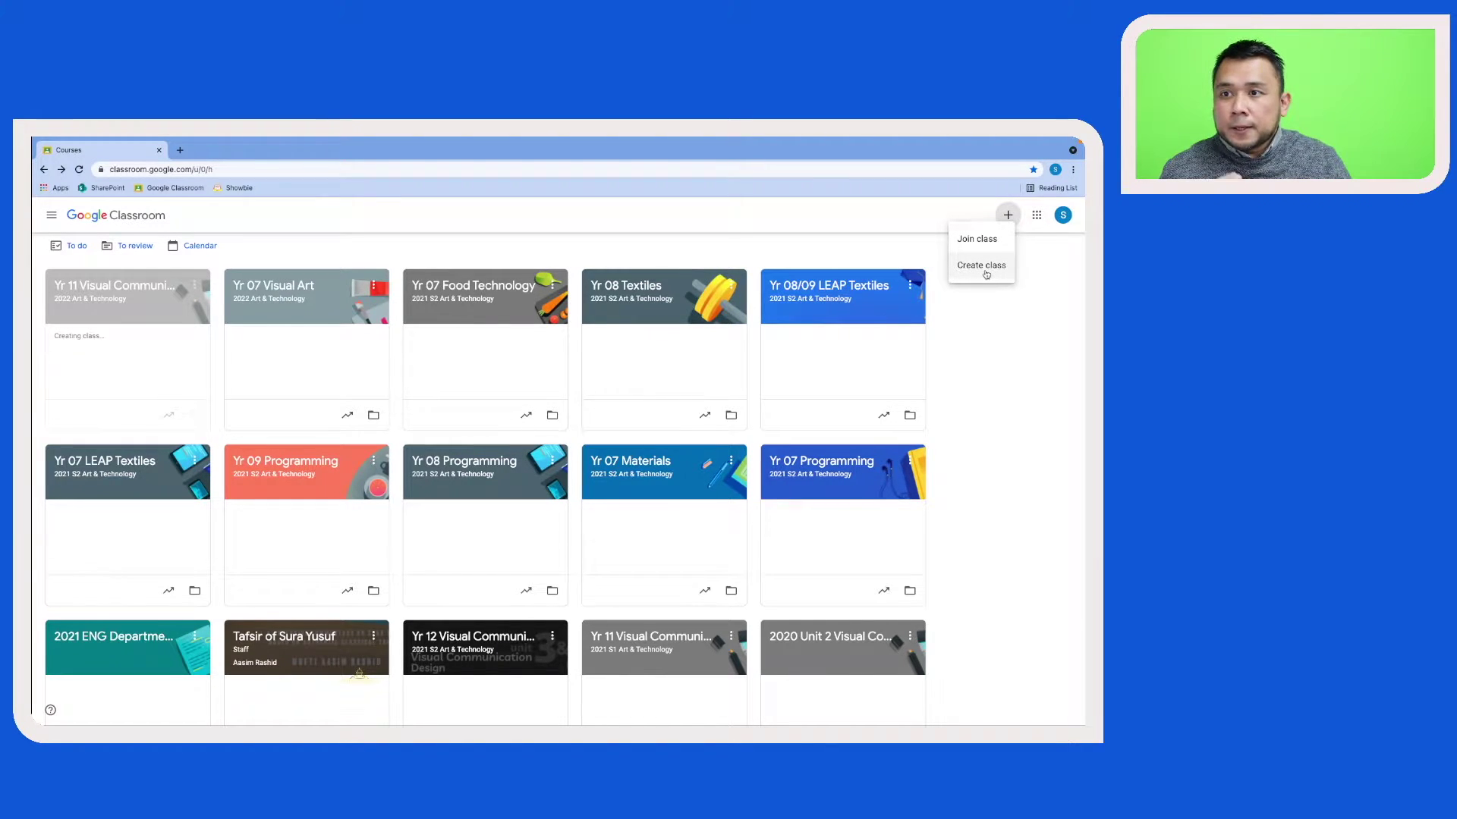
left_click(986, 274)
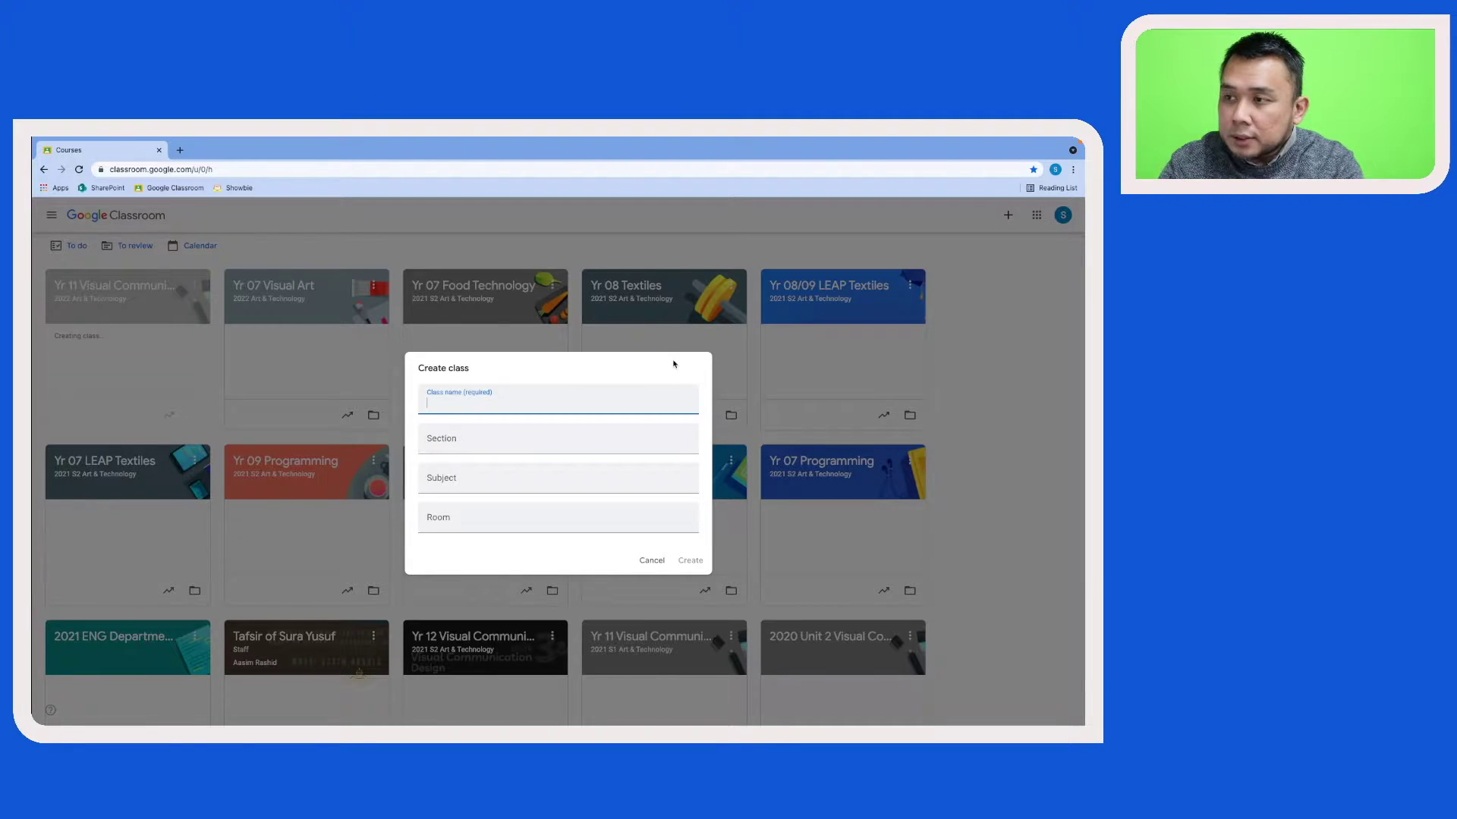
type("Yr")
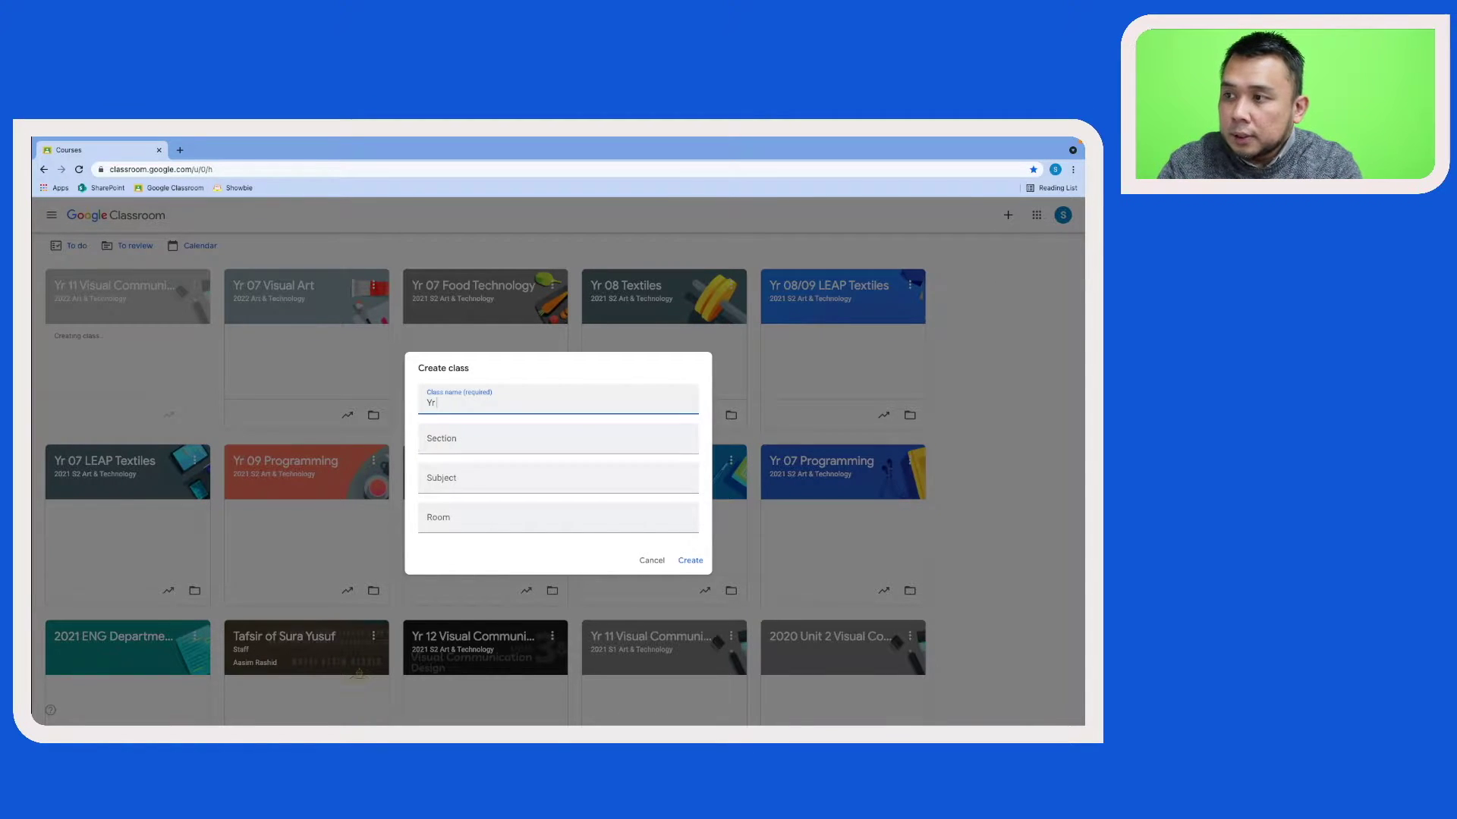
type(" 07")
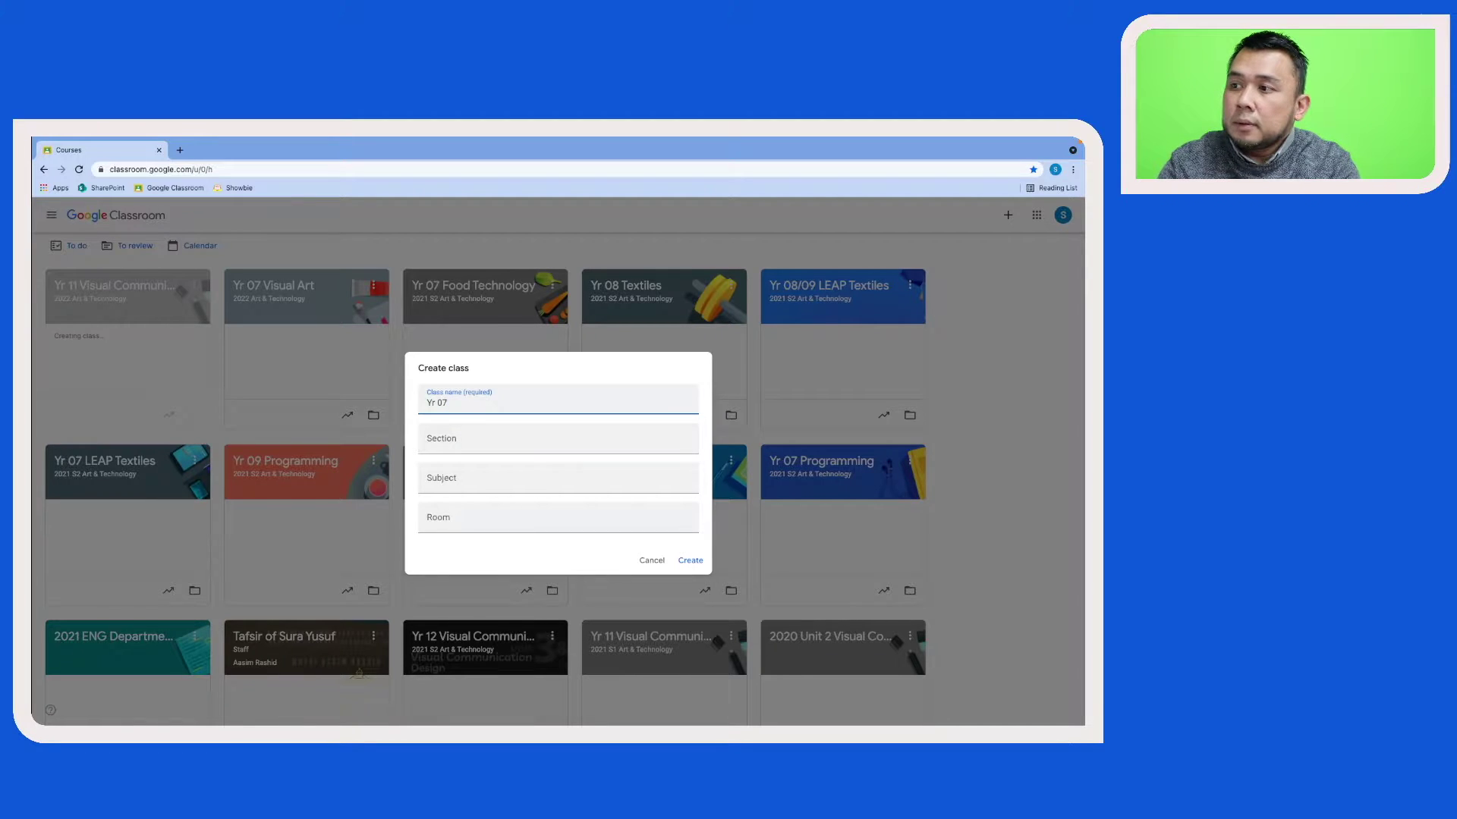
type(" Mathematics")
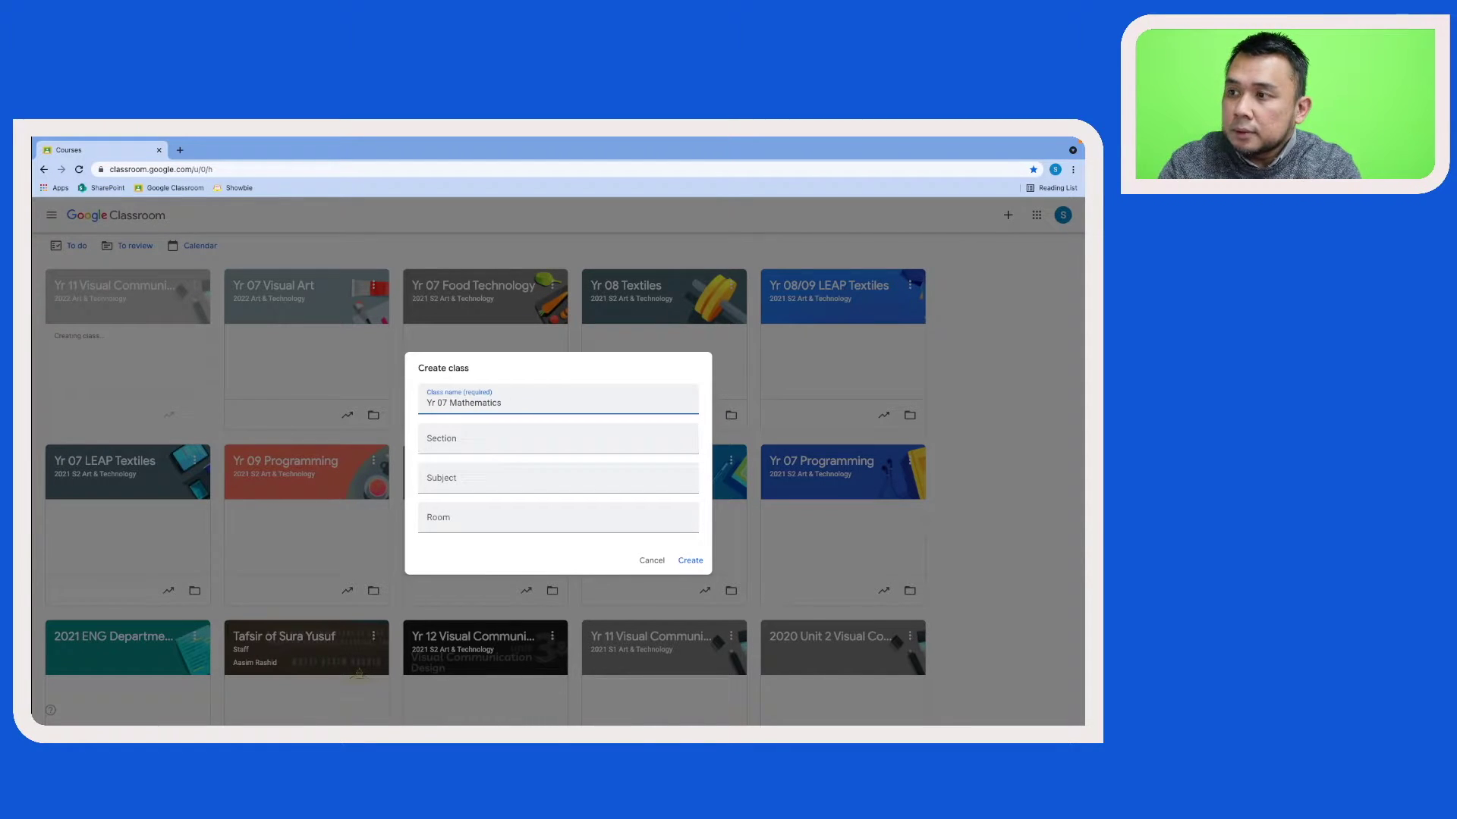
left_click(427, 442)
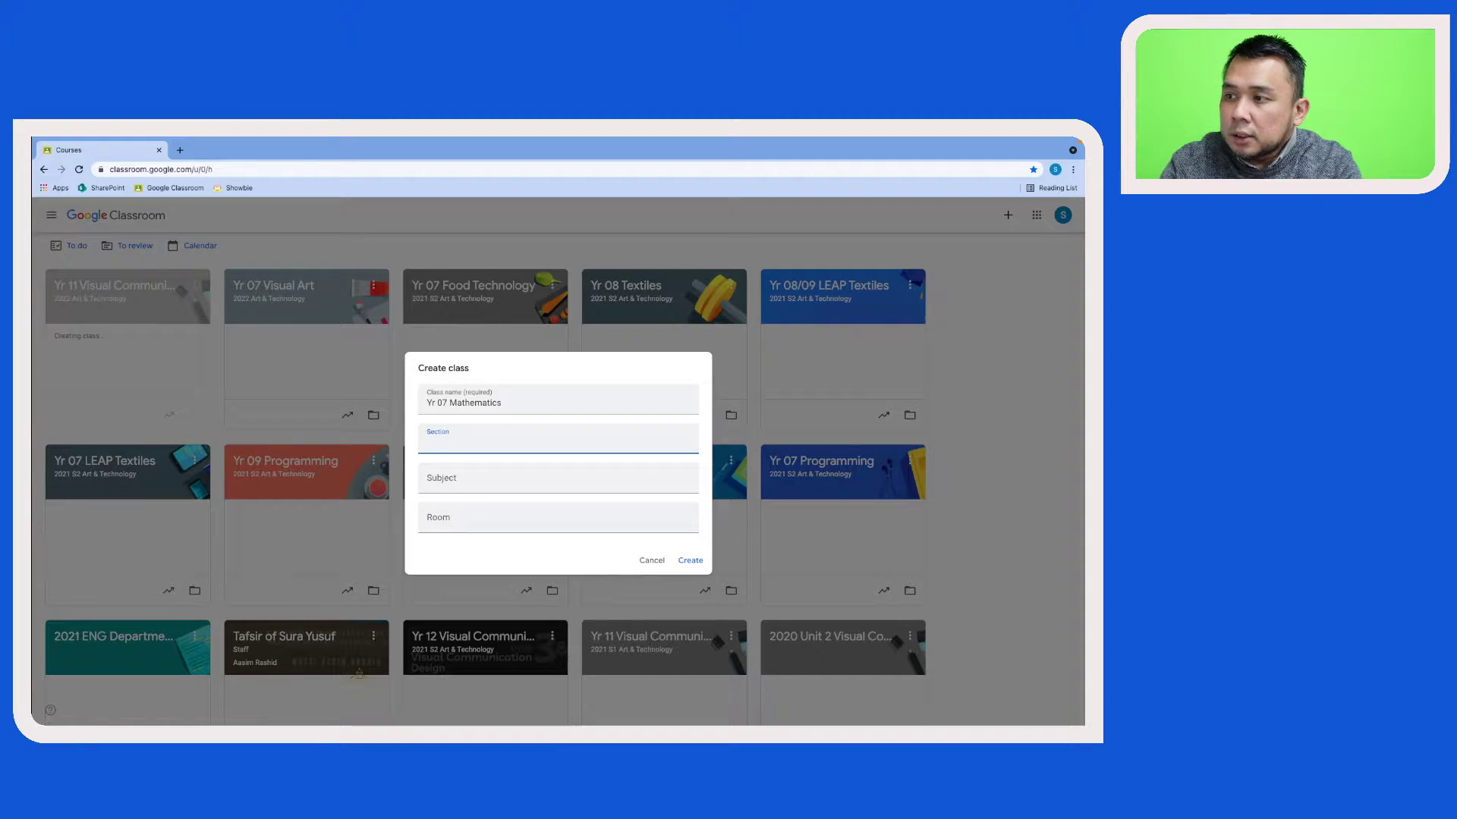
type("Math Depar")
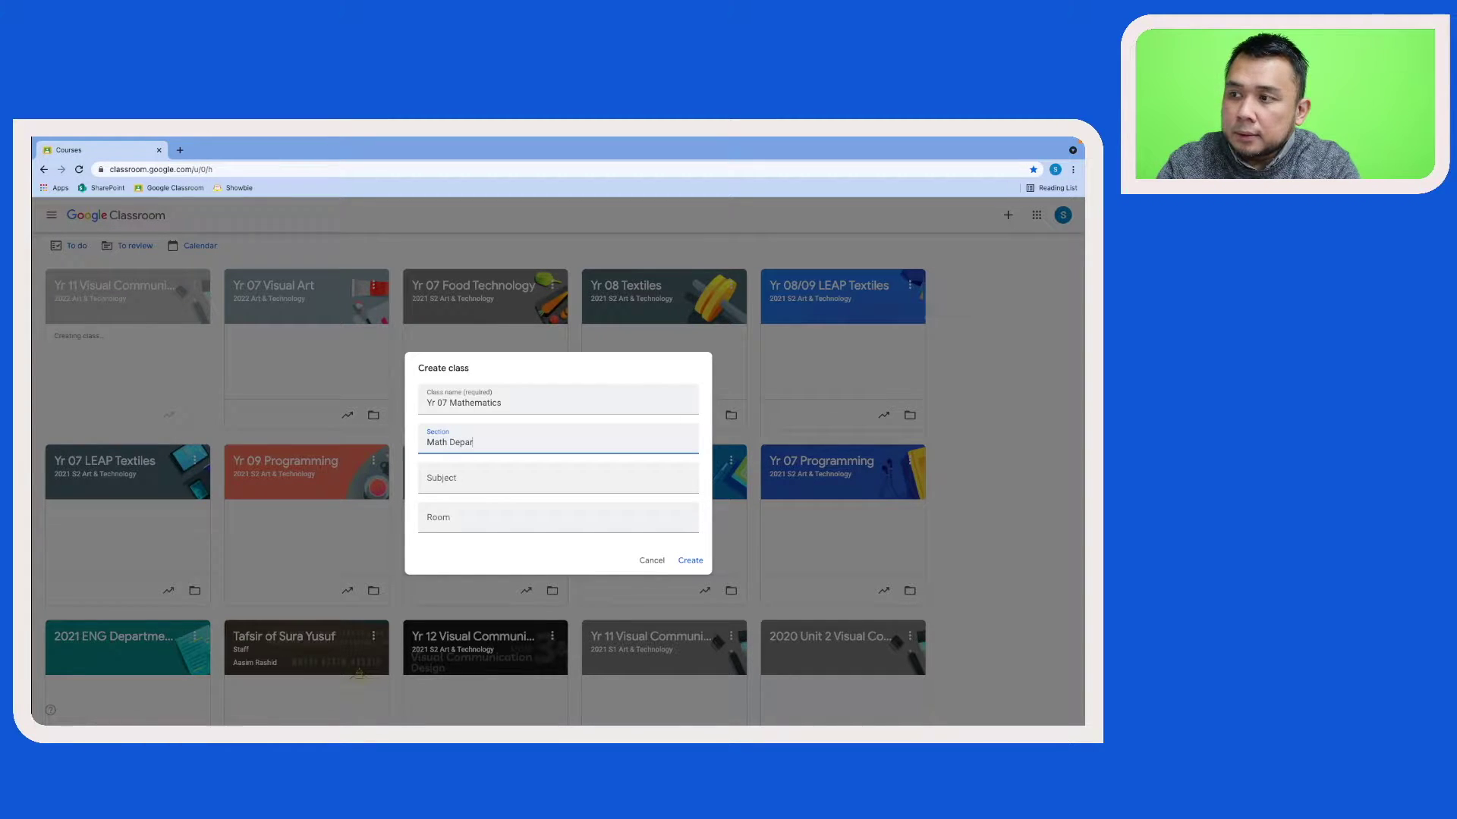
type("tment")
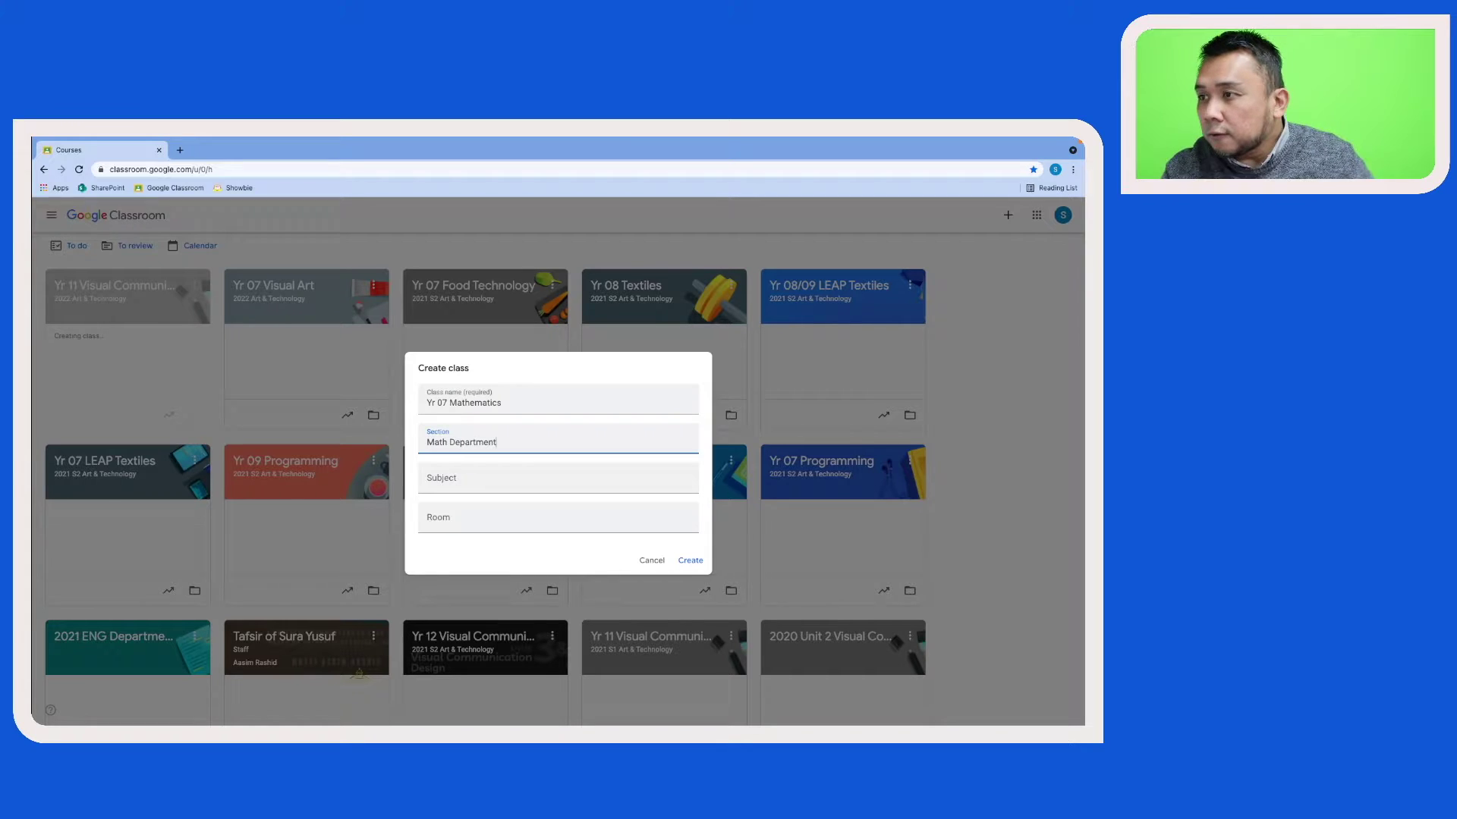
left_click(558, 480)
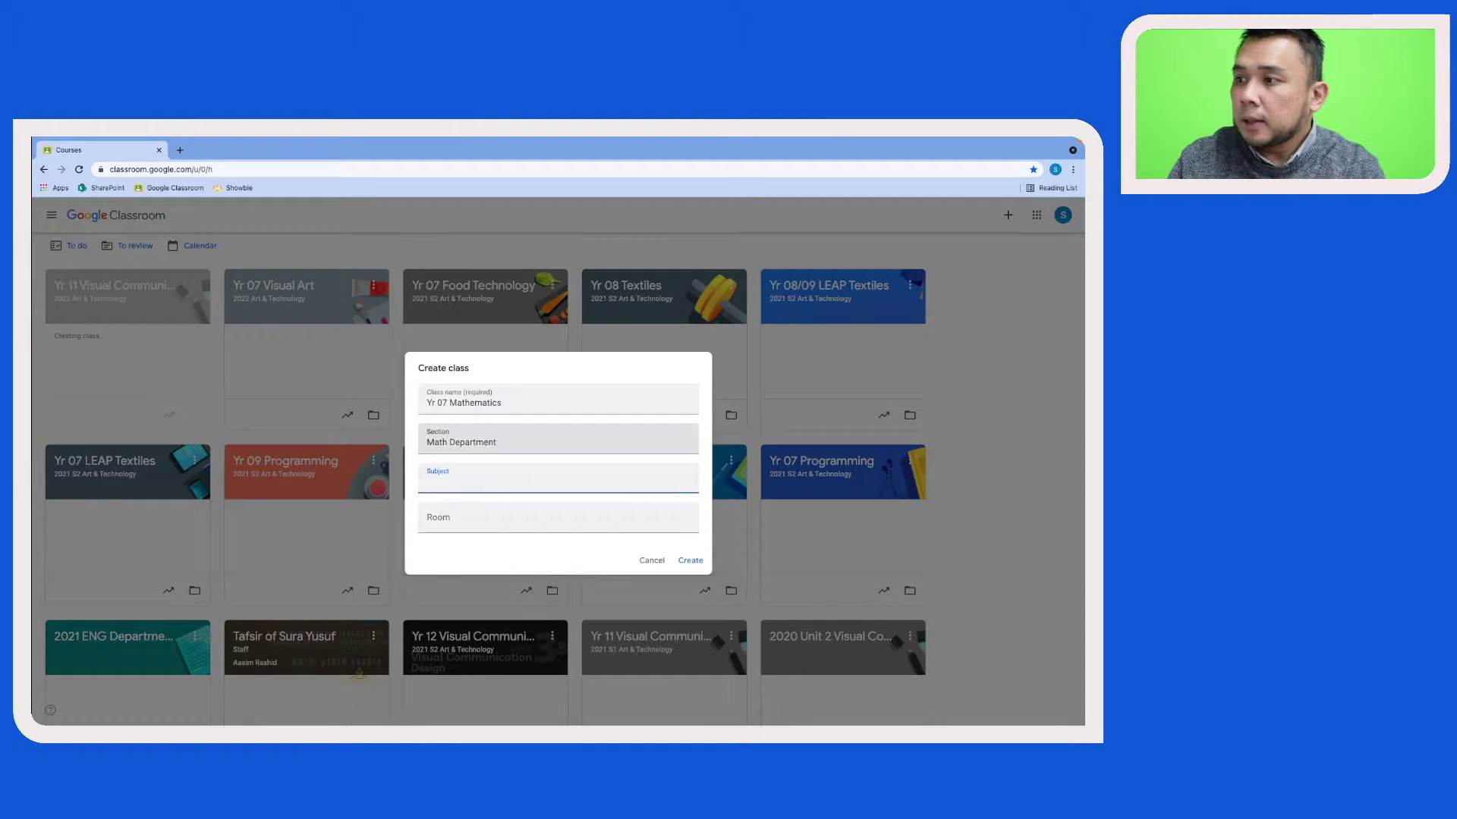
type("Math")
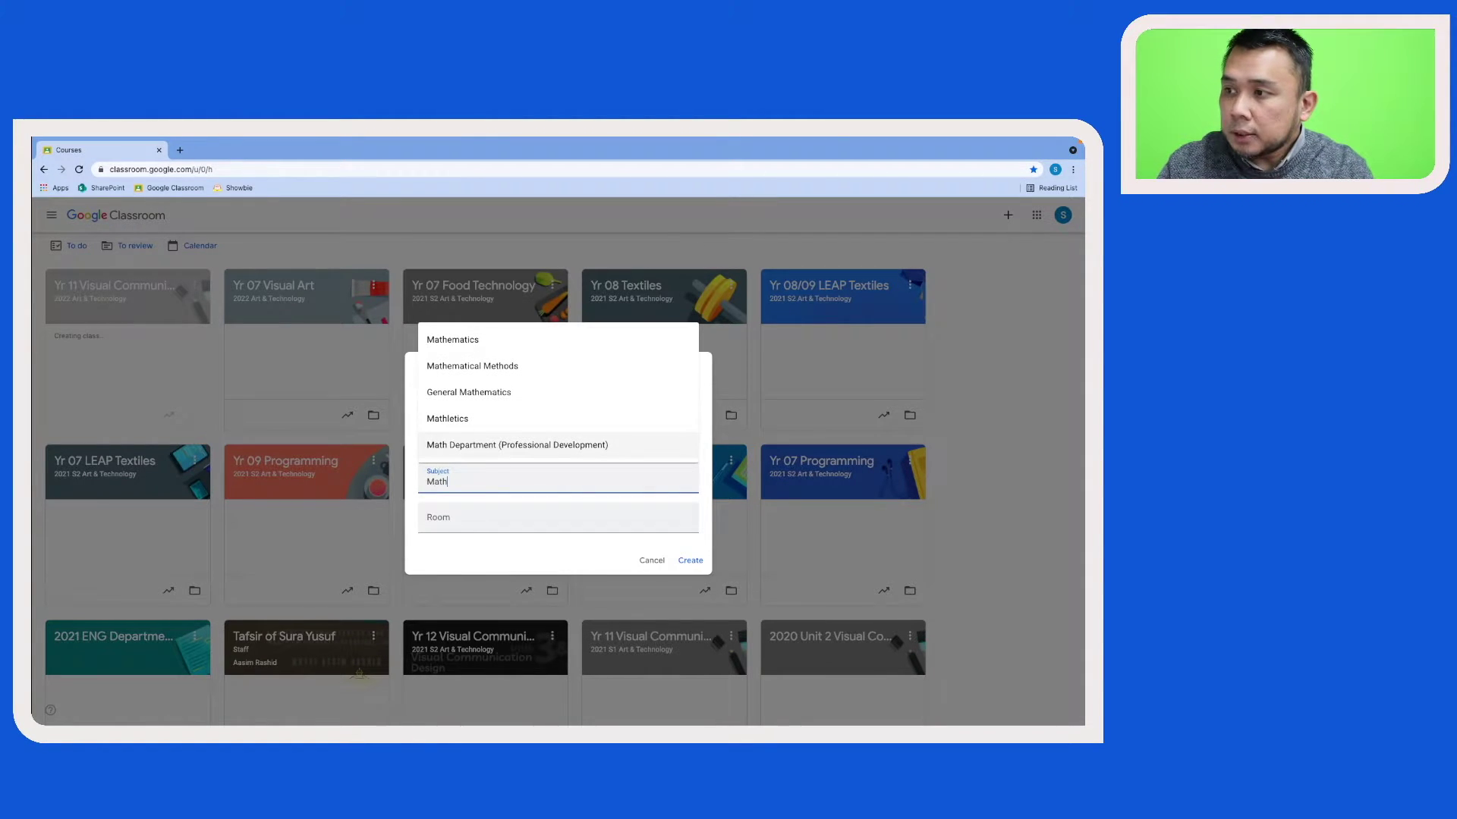
left_click(455, 340)
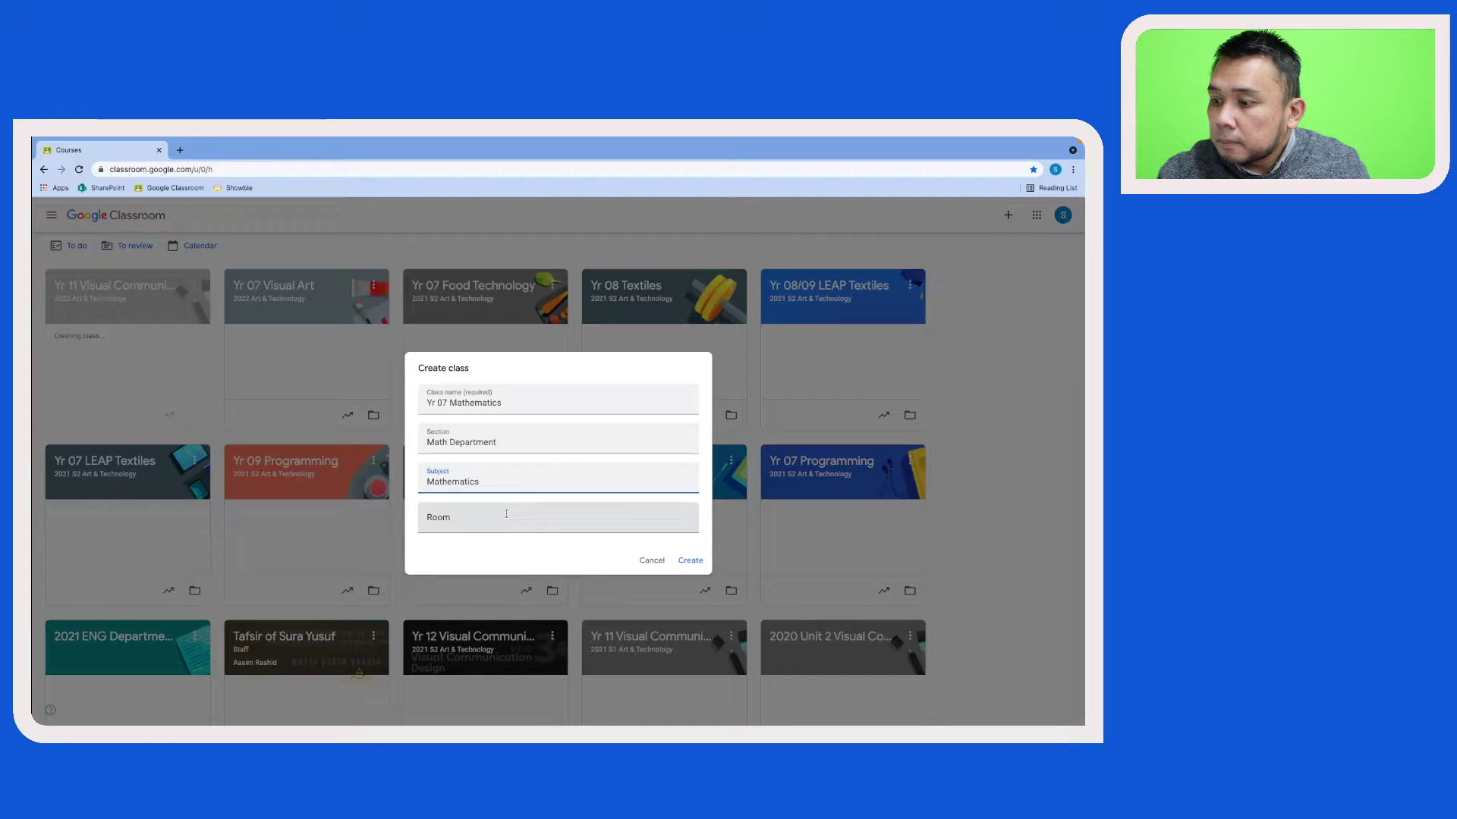
left_click(467, 519)
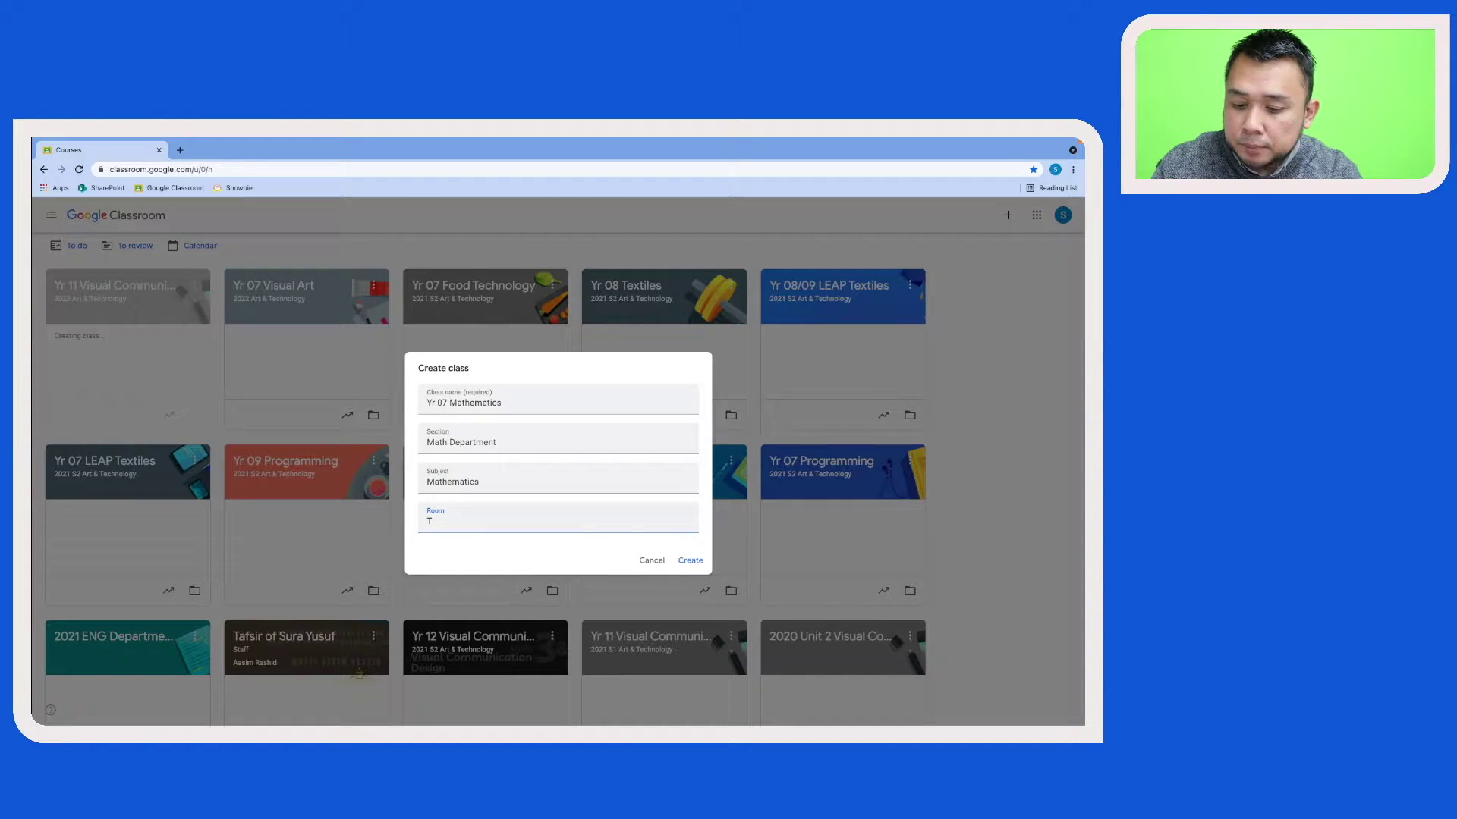
type("111")
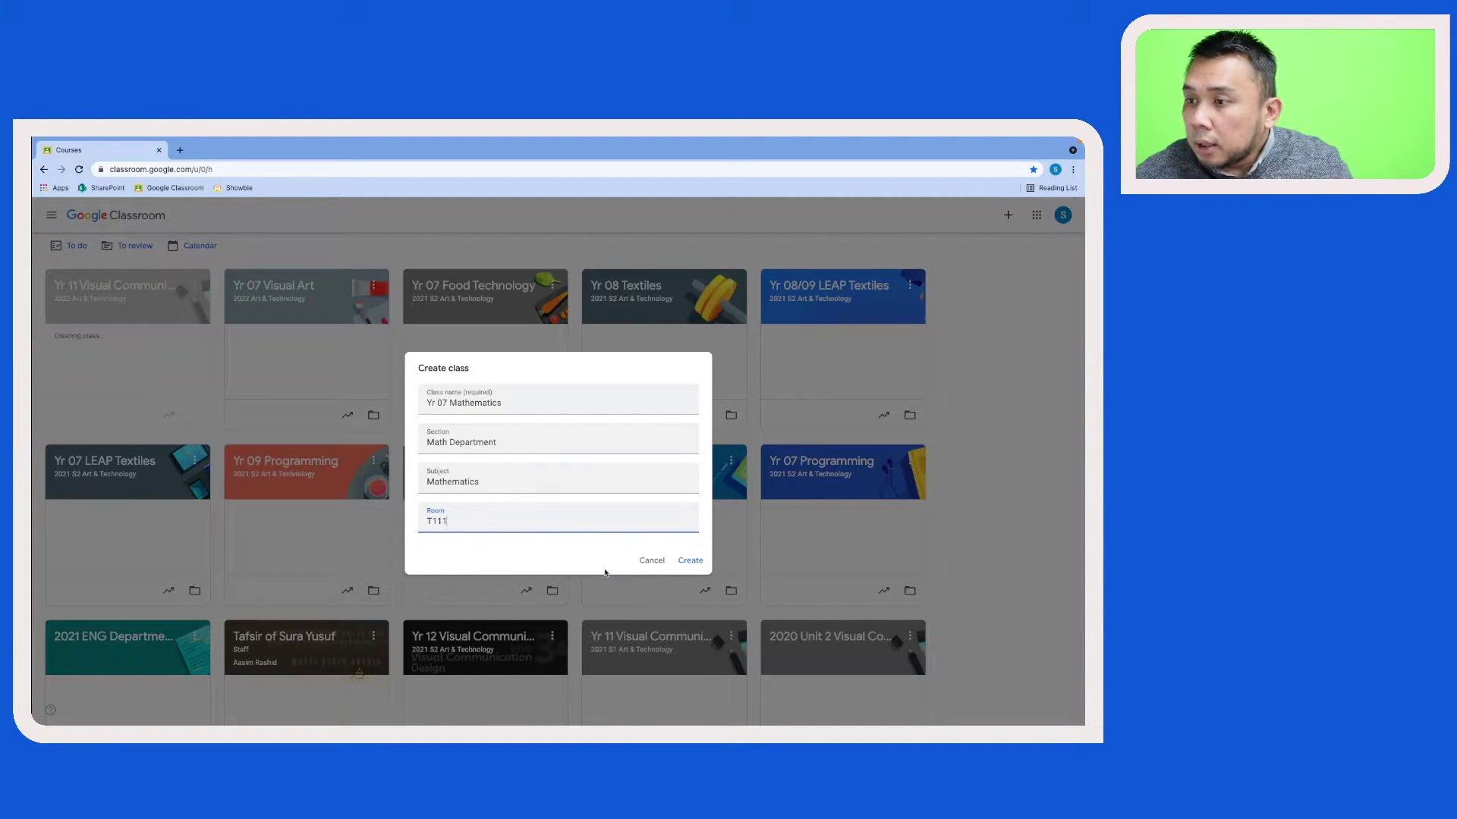
left_click(691, 560)
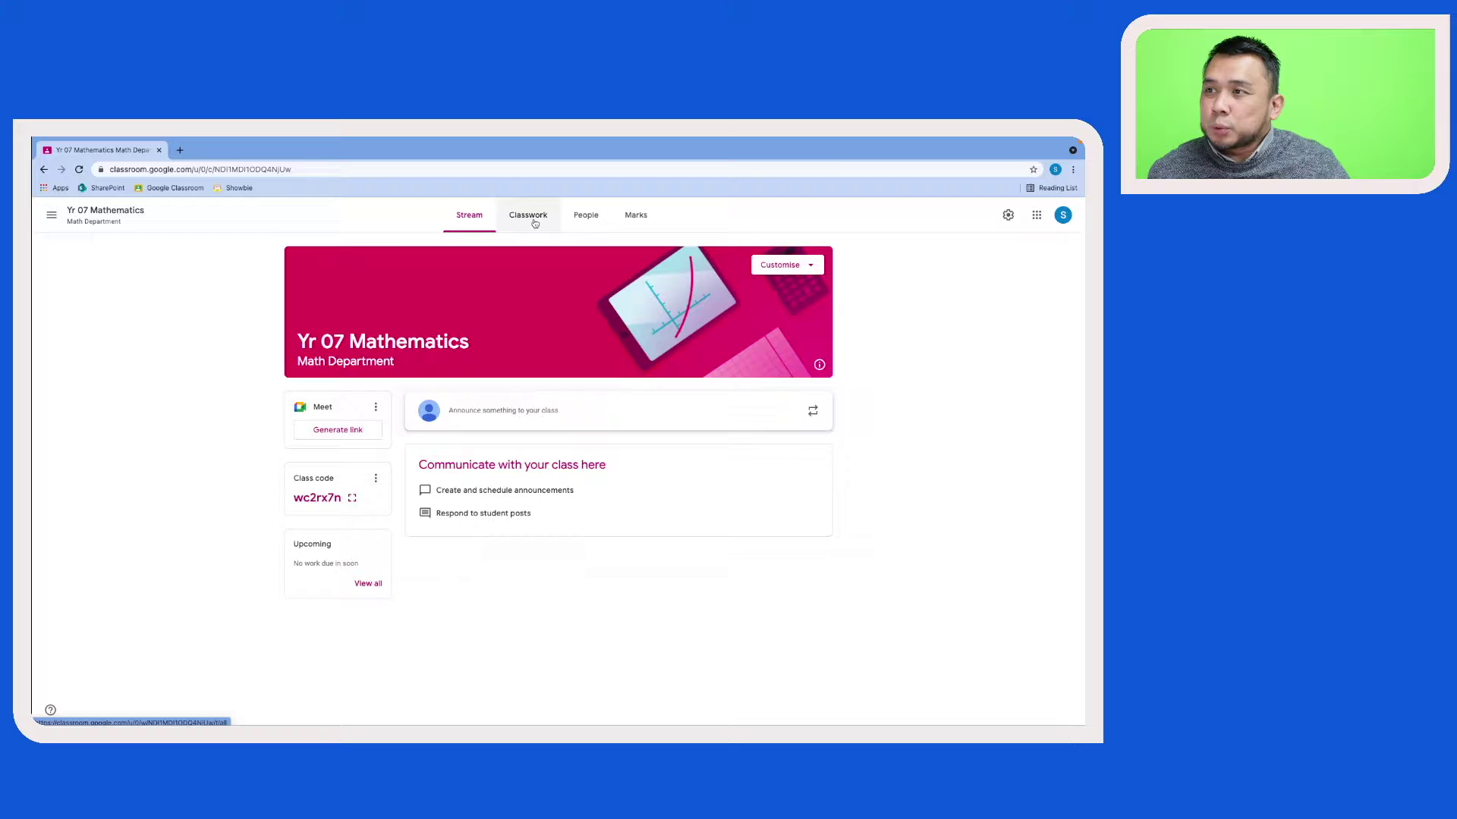
- On the Yr 07 Mathematics Classwork page, open the Create menu of classwork types
left_click(534, 223)
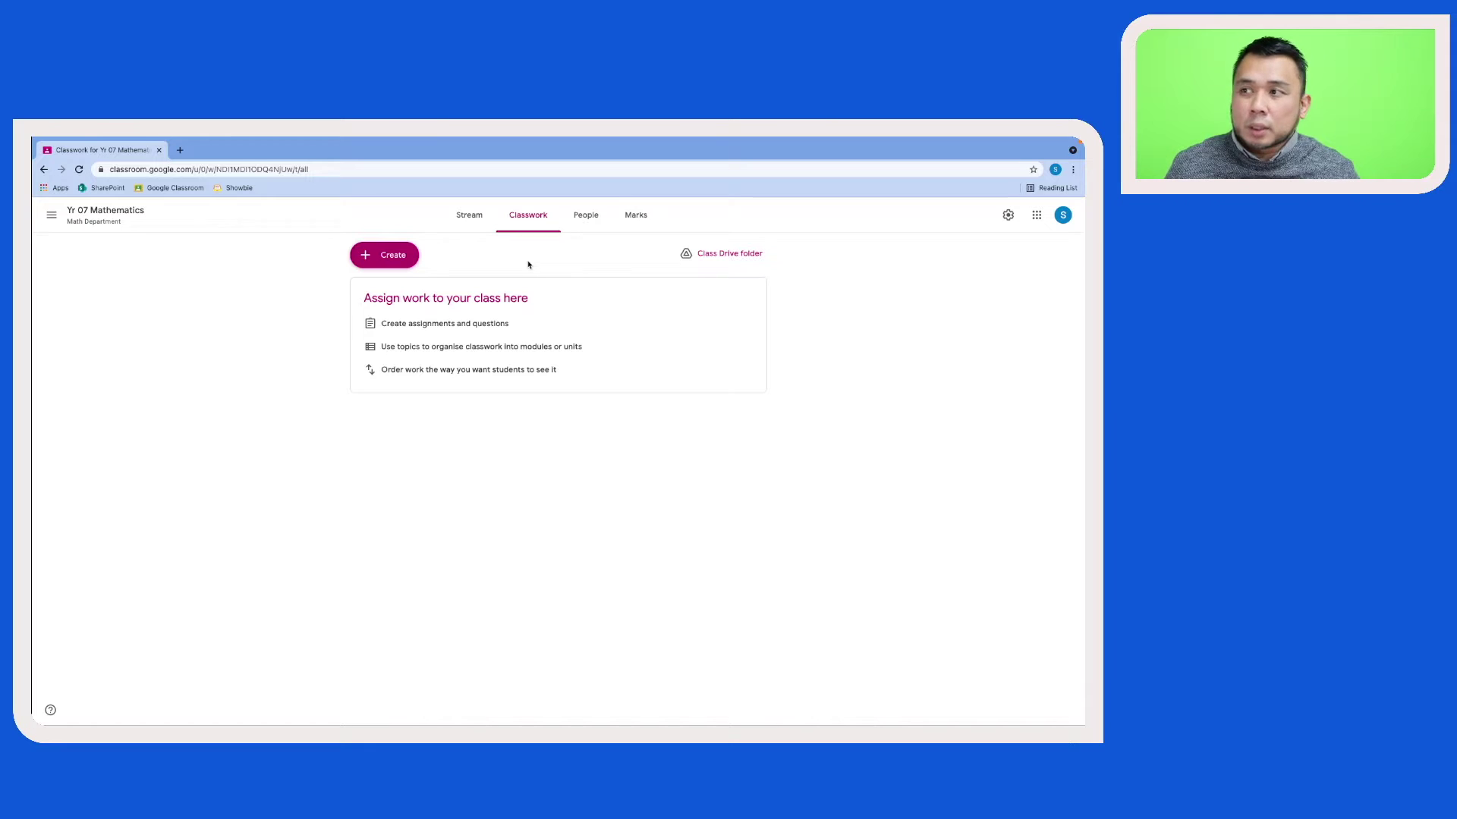
left_click(390, 256)
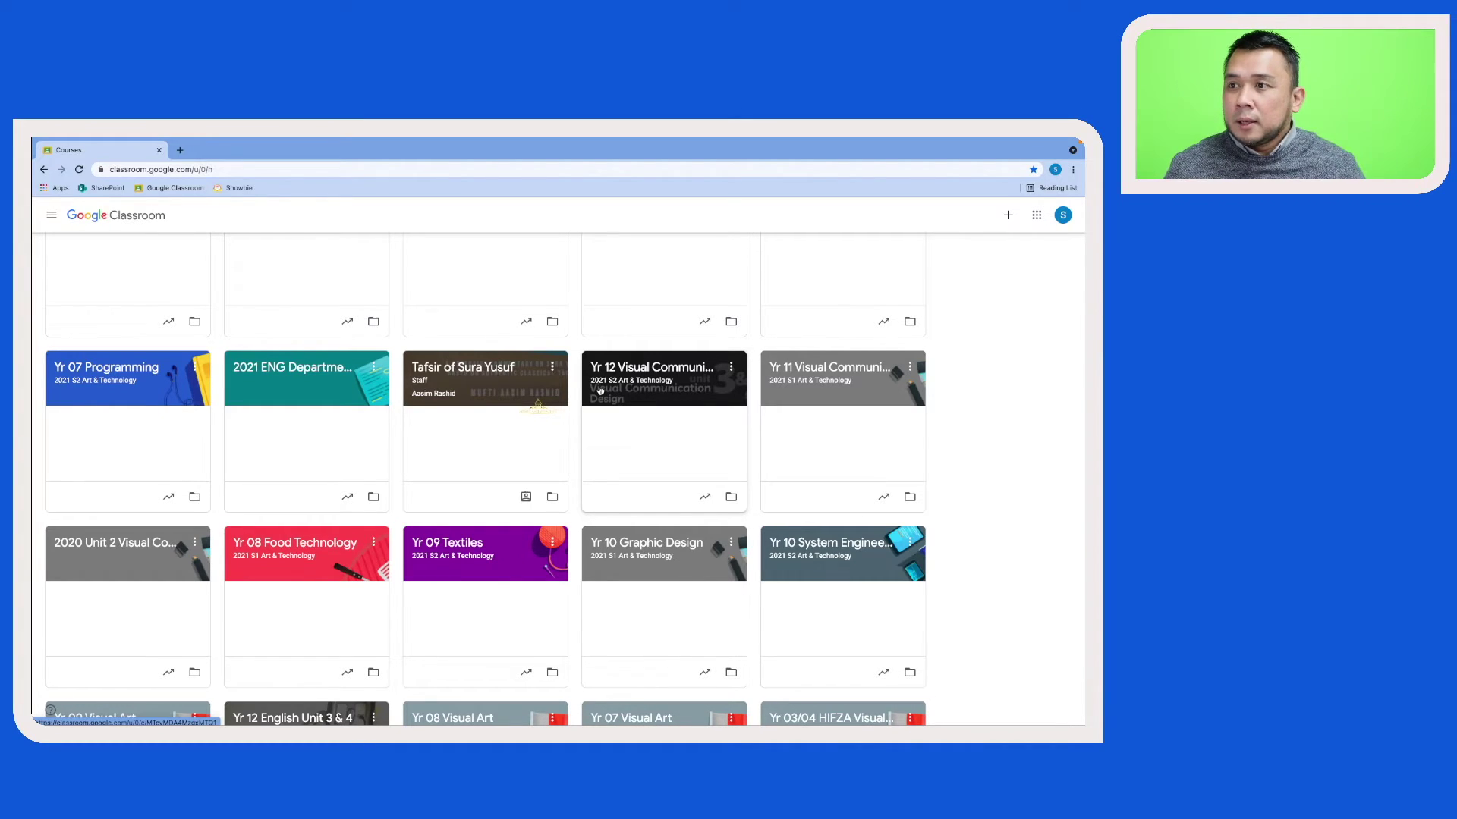
- Start copying the Yr 12 class and strip the 'Copy of' prefix from its name
left_click(730, 370)
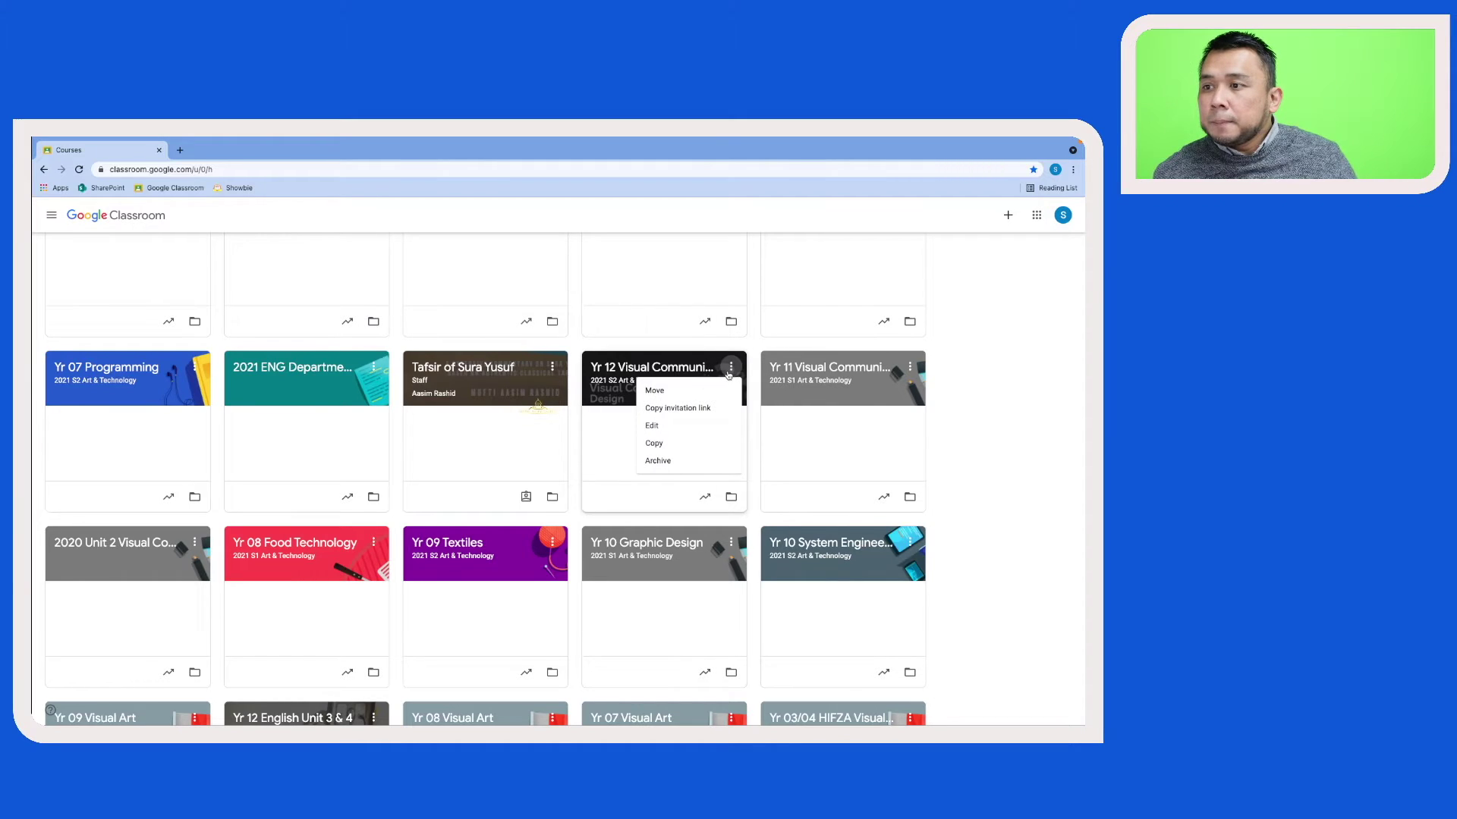
left_click(678, 451)
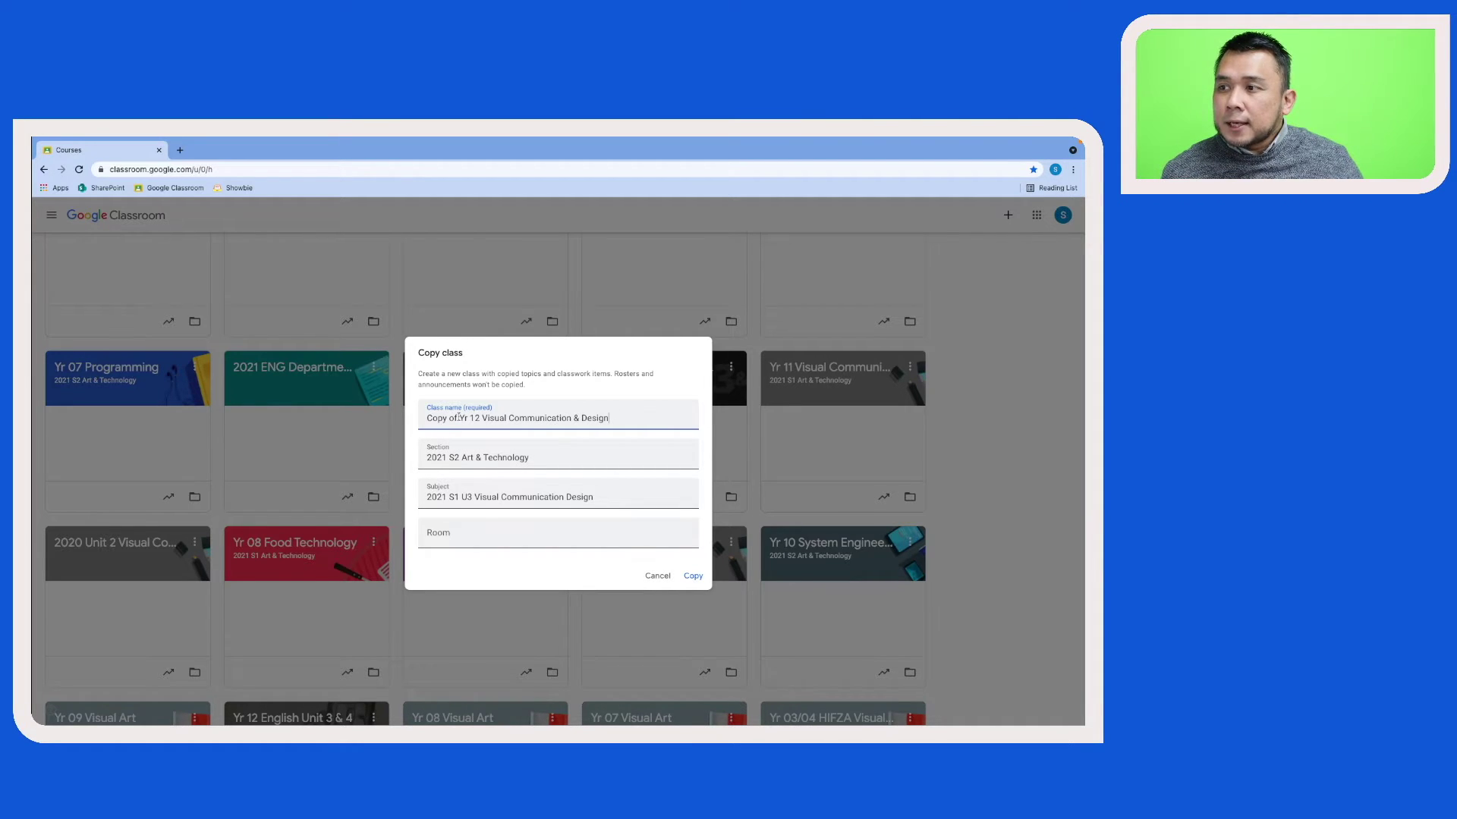
left_click_drag(459, 417, 411, 419)
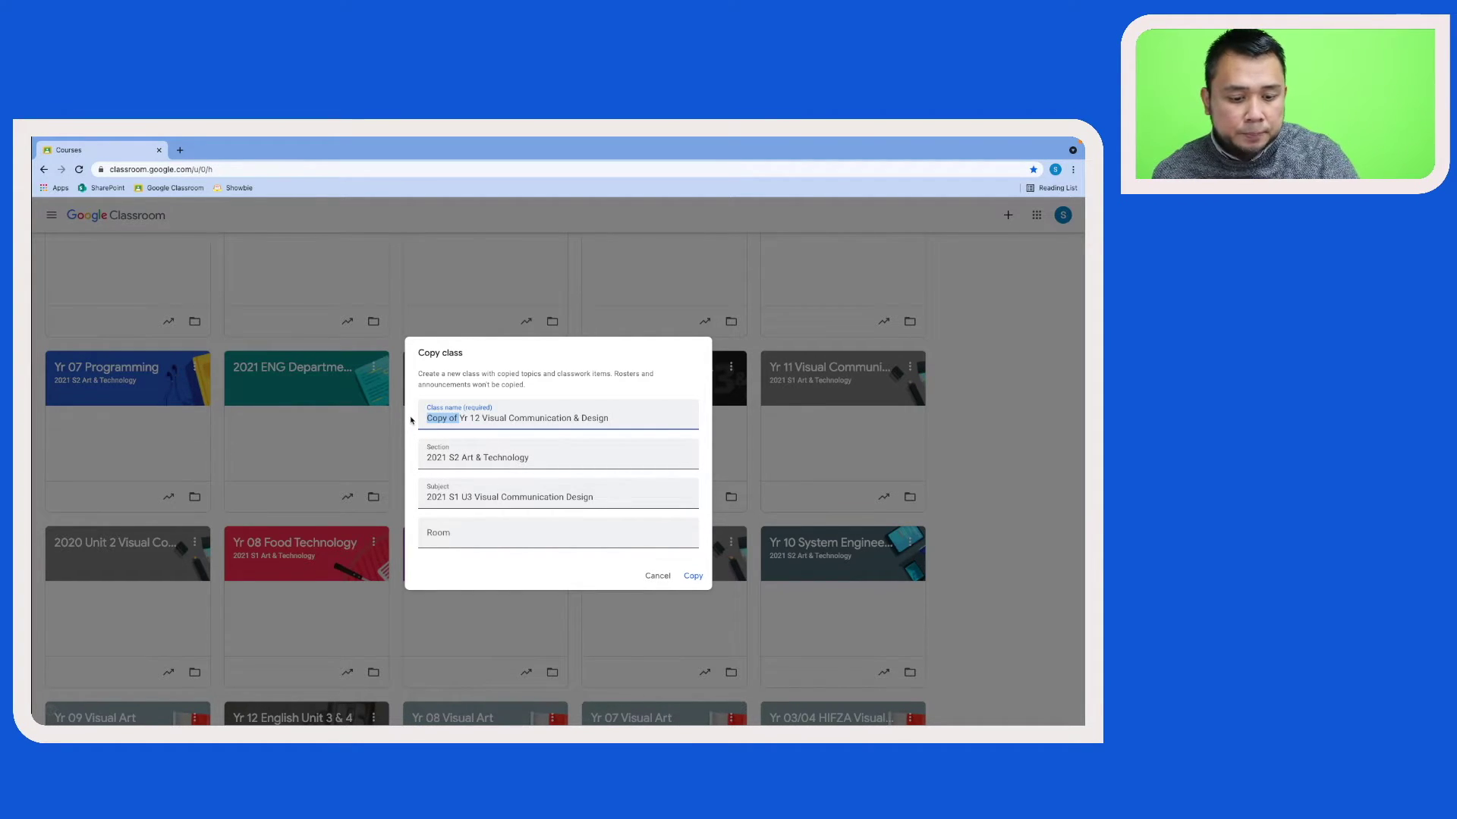
key("BackSpace")
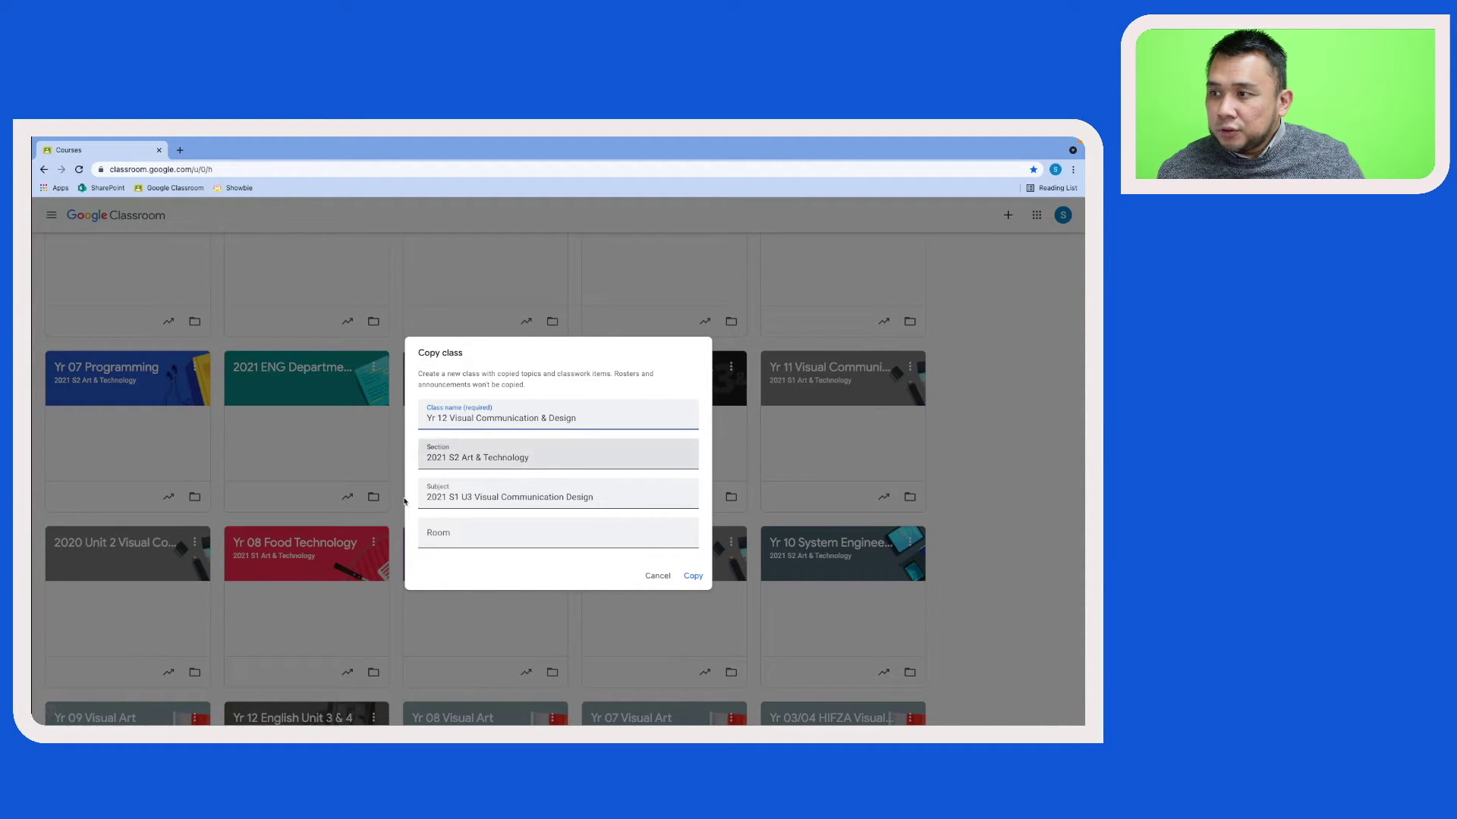
- Change the section to 2022 Art & Technology, updating the year and deleting S2
left_click(445, 457)
key("BackSpace")
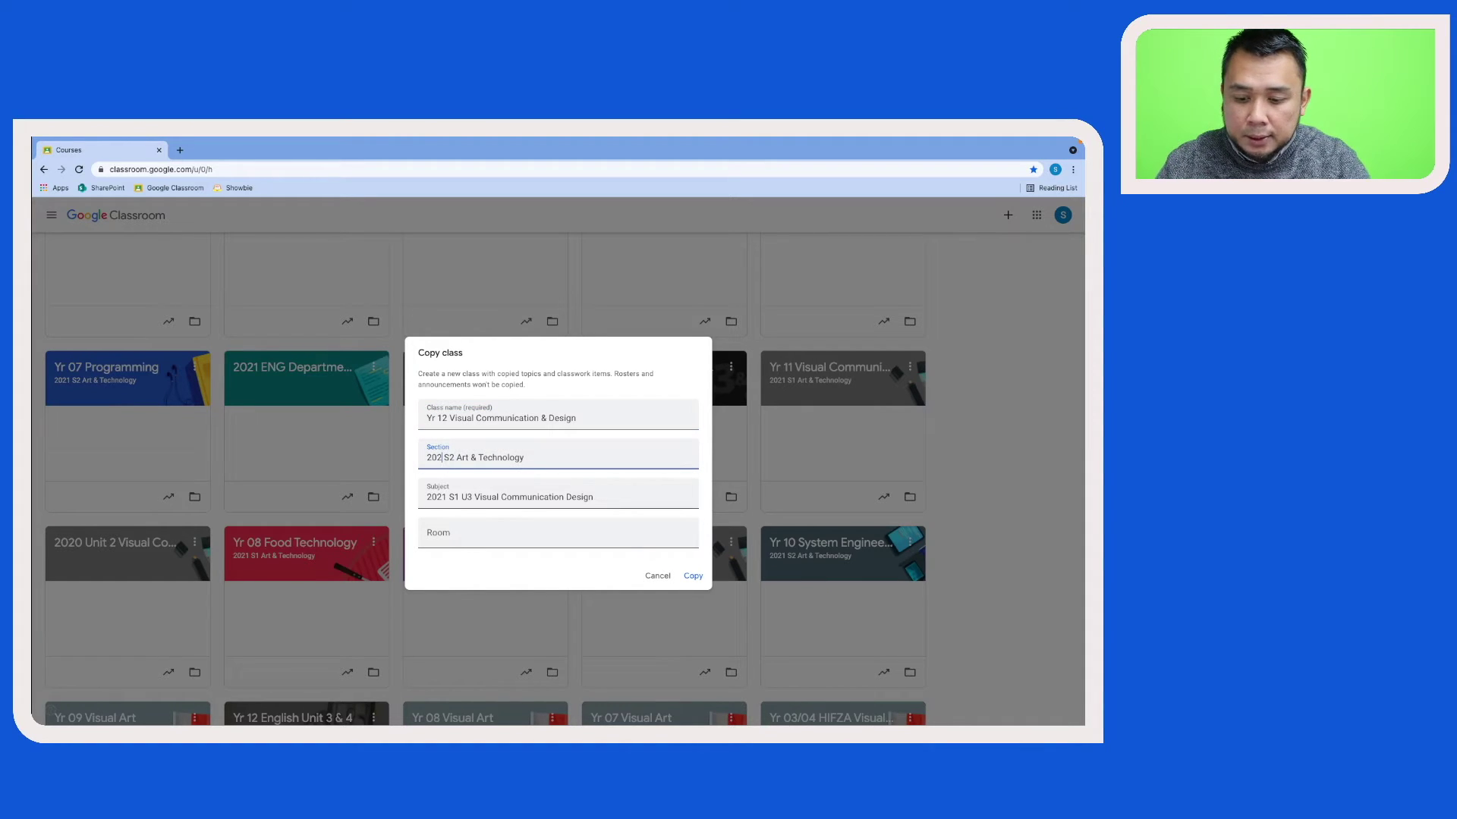
type("2")
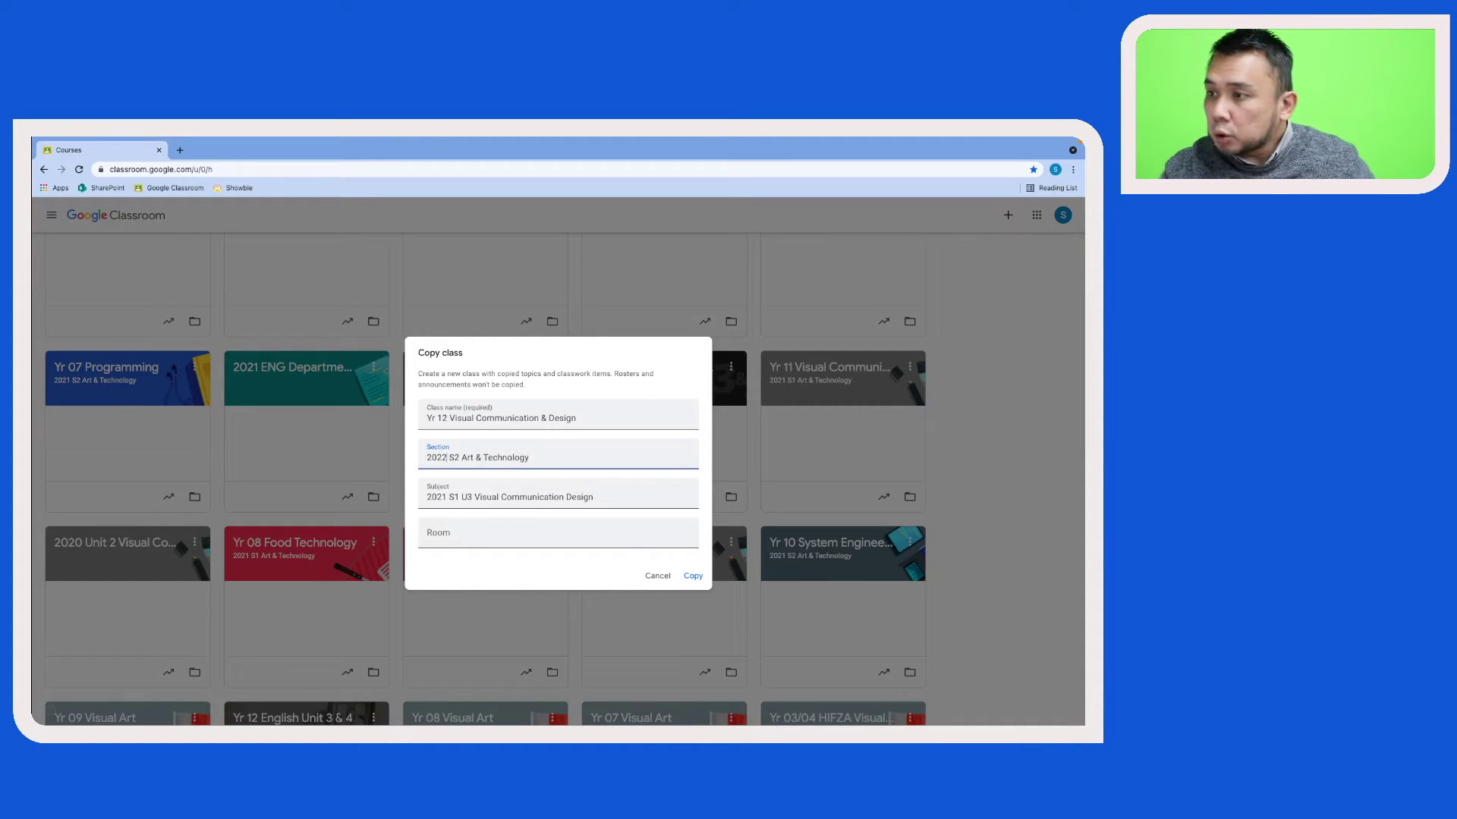
double_click(452, 457)
key("BackSpace")
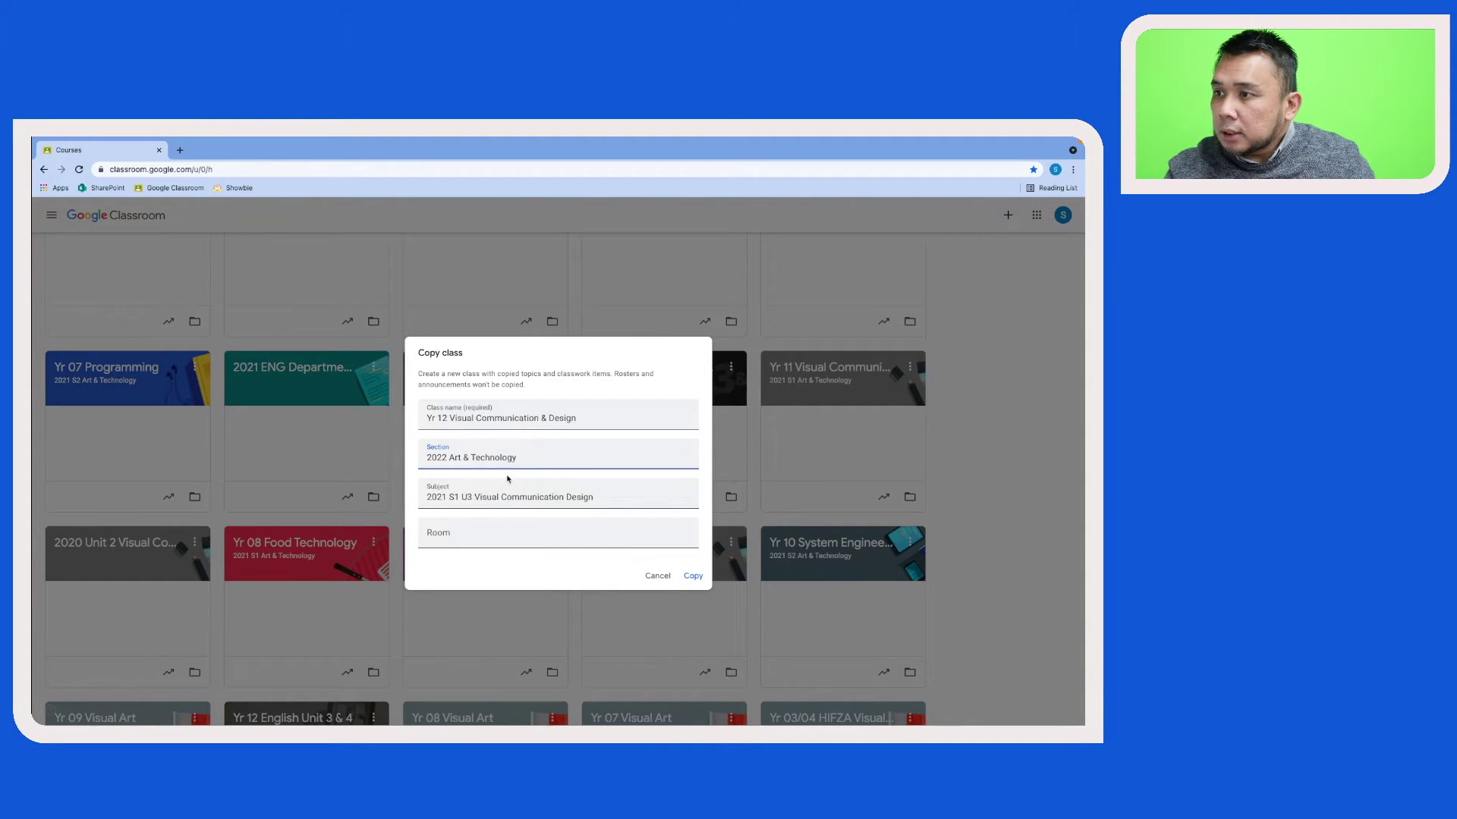
- Change the subject year from 2021 to 2022 and make the copy
left_click(526, 499)
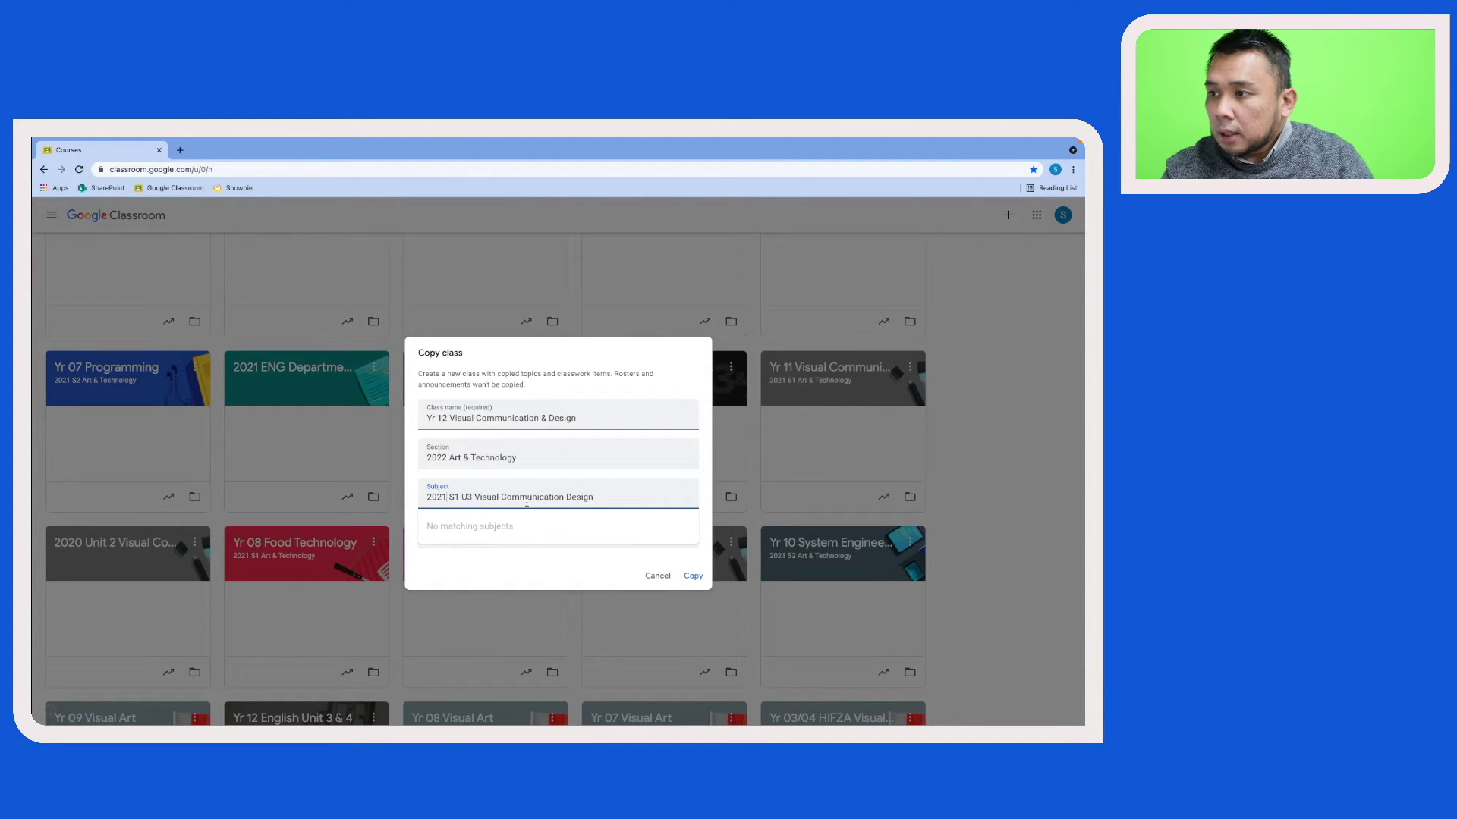
key("Home")
key("Right")
key("Right")
key("Right")
key("Right")
key("BackSpace")
type("2")
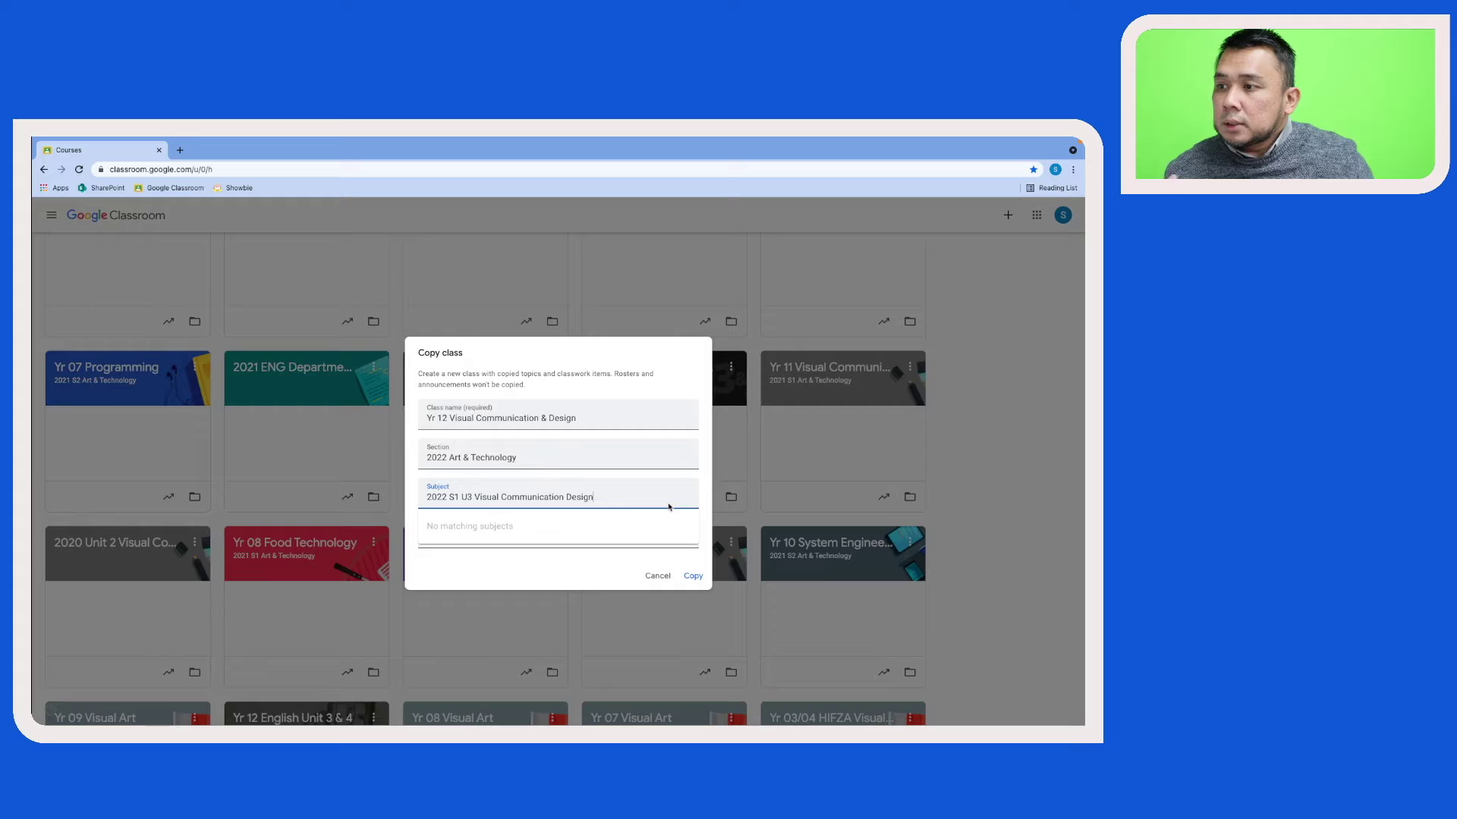
left_click(694, 578)
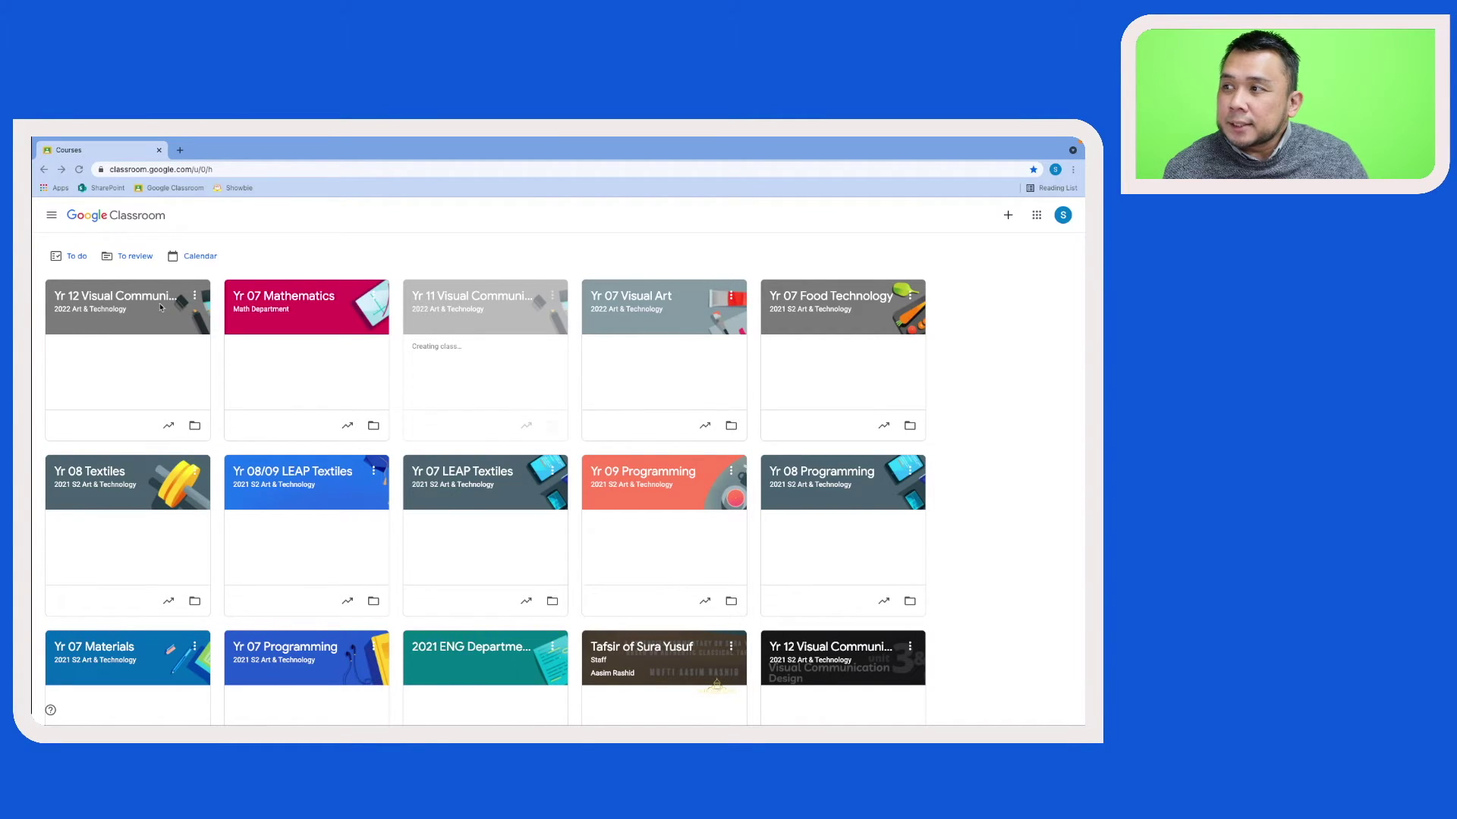
- In the copied Yr 12 class's Classwork, expand the Learning Activity 1 - Assessment Overview draft
left_click(134, 300)
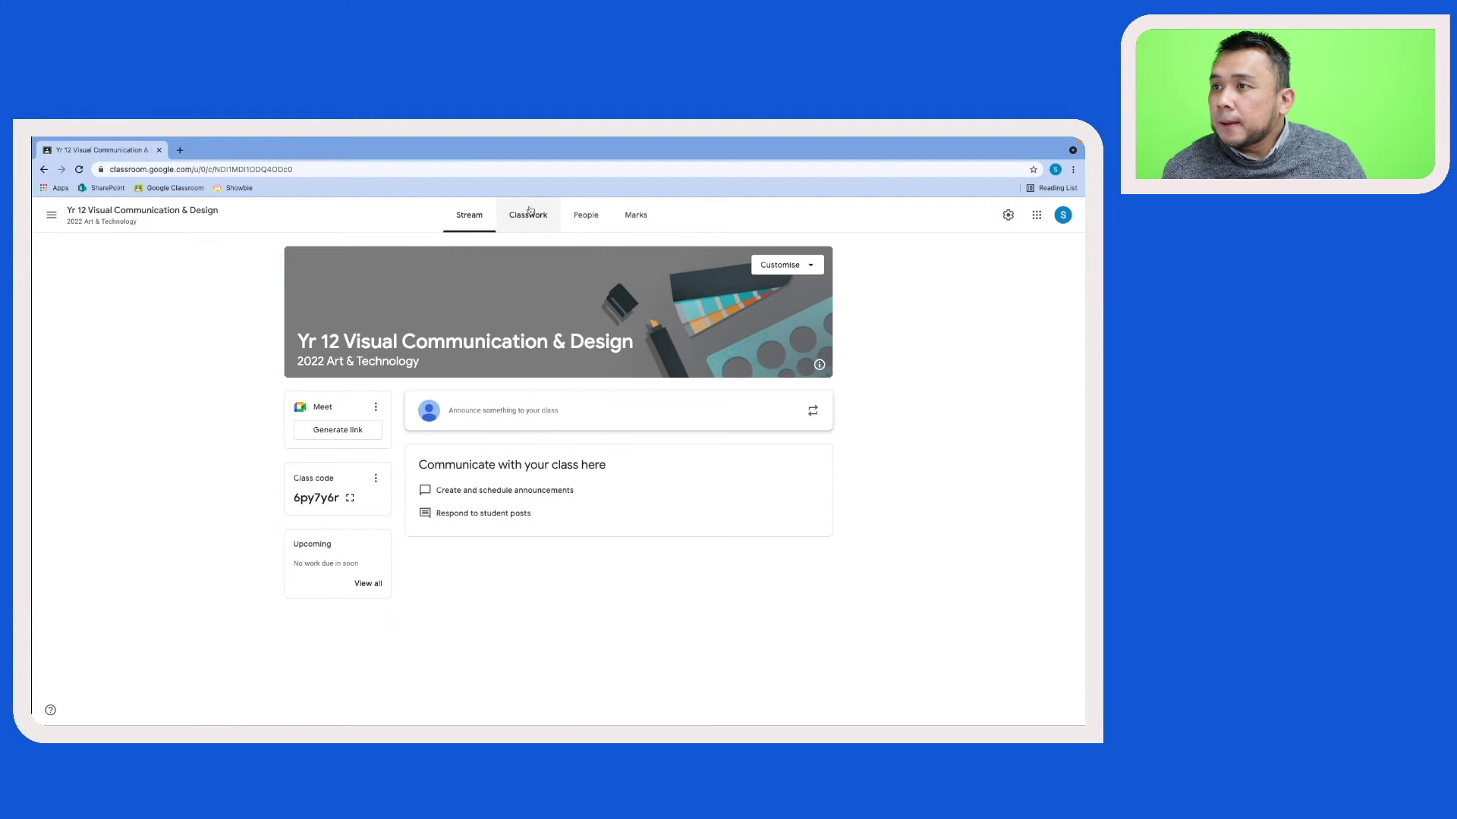
left_click(527, 218)
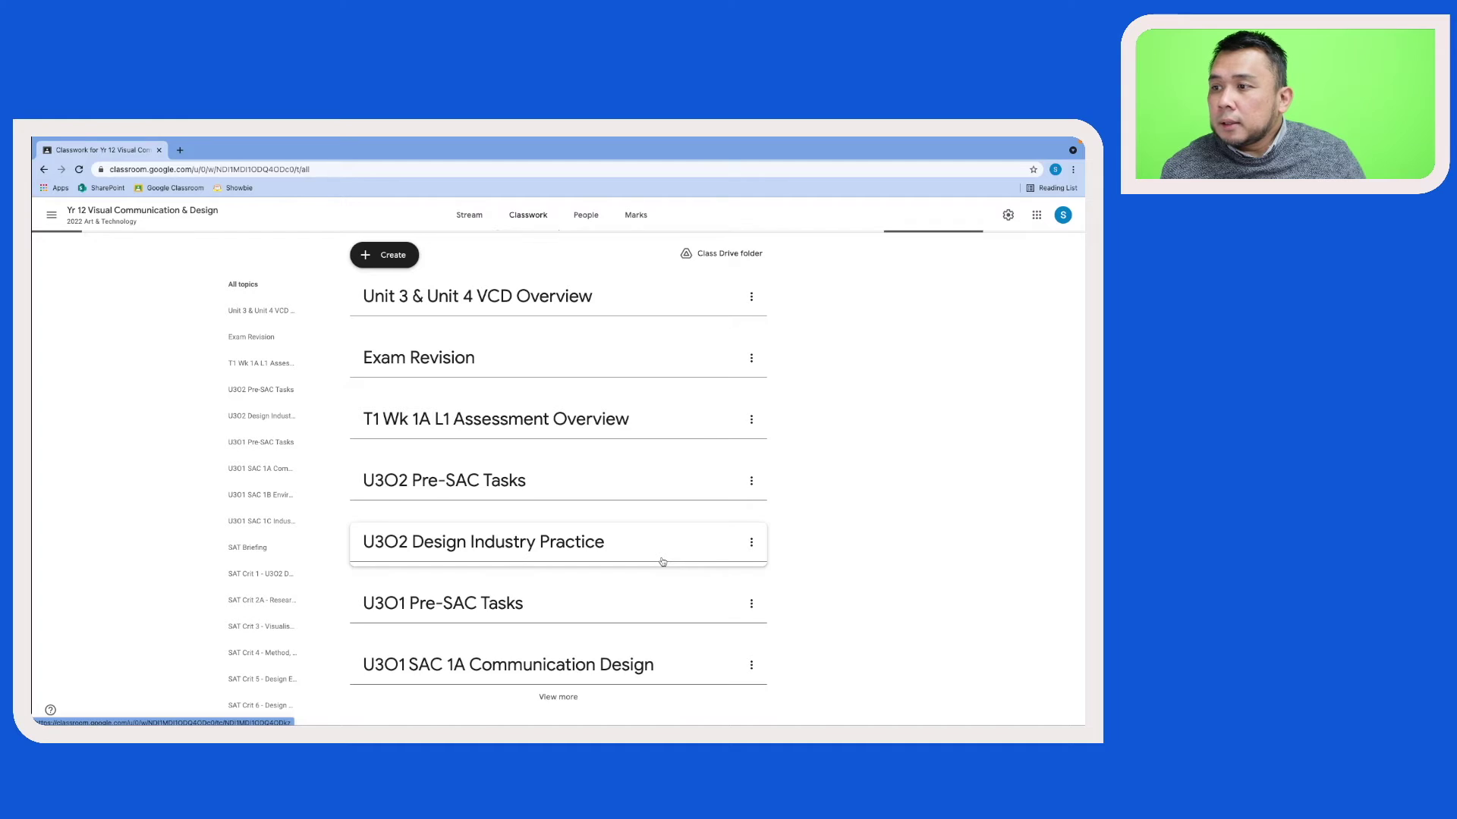
scroll(662, 562, "down", 3)
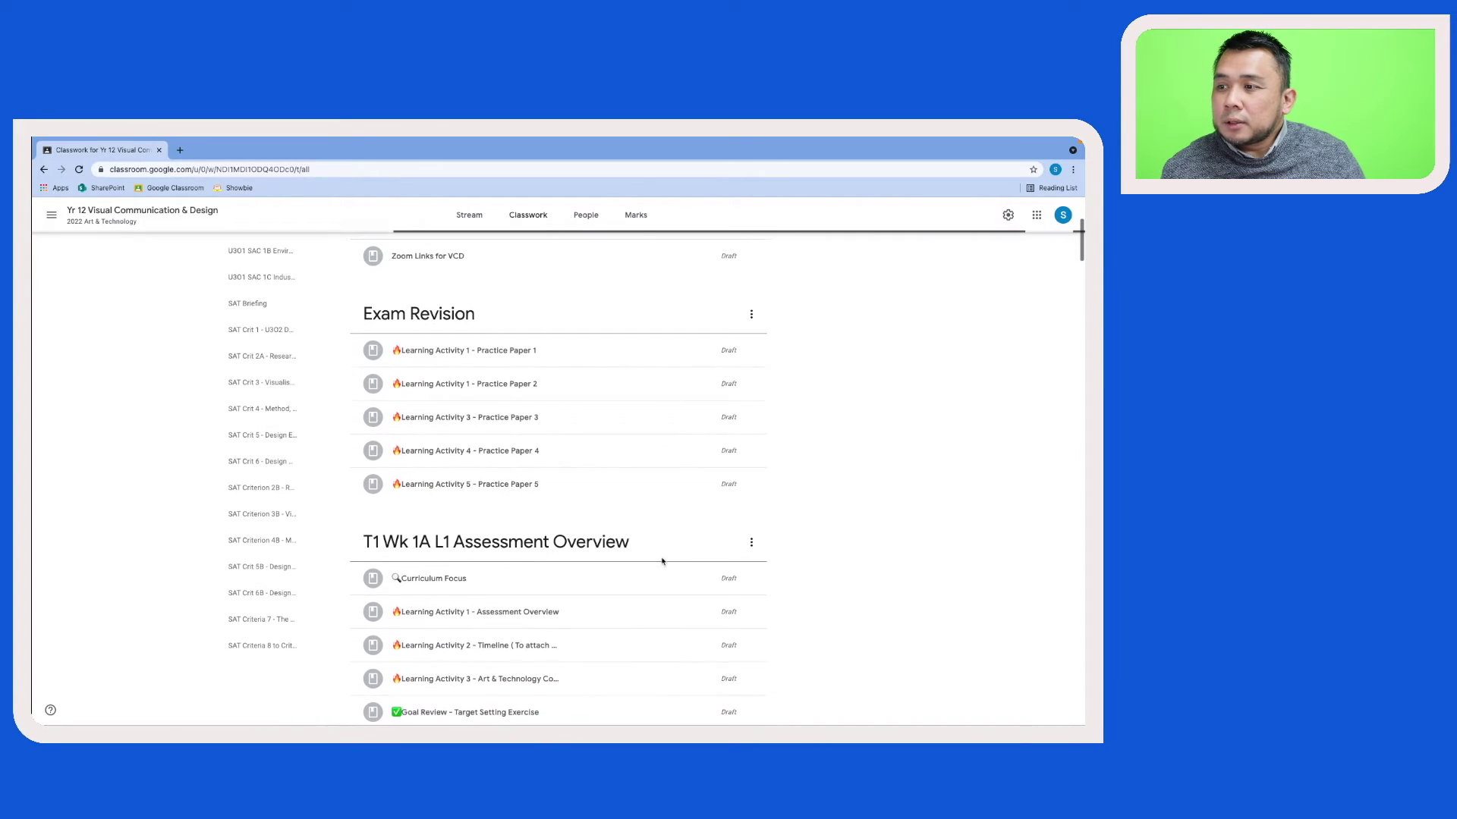
scroll(662, 561, "down", 1)
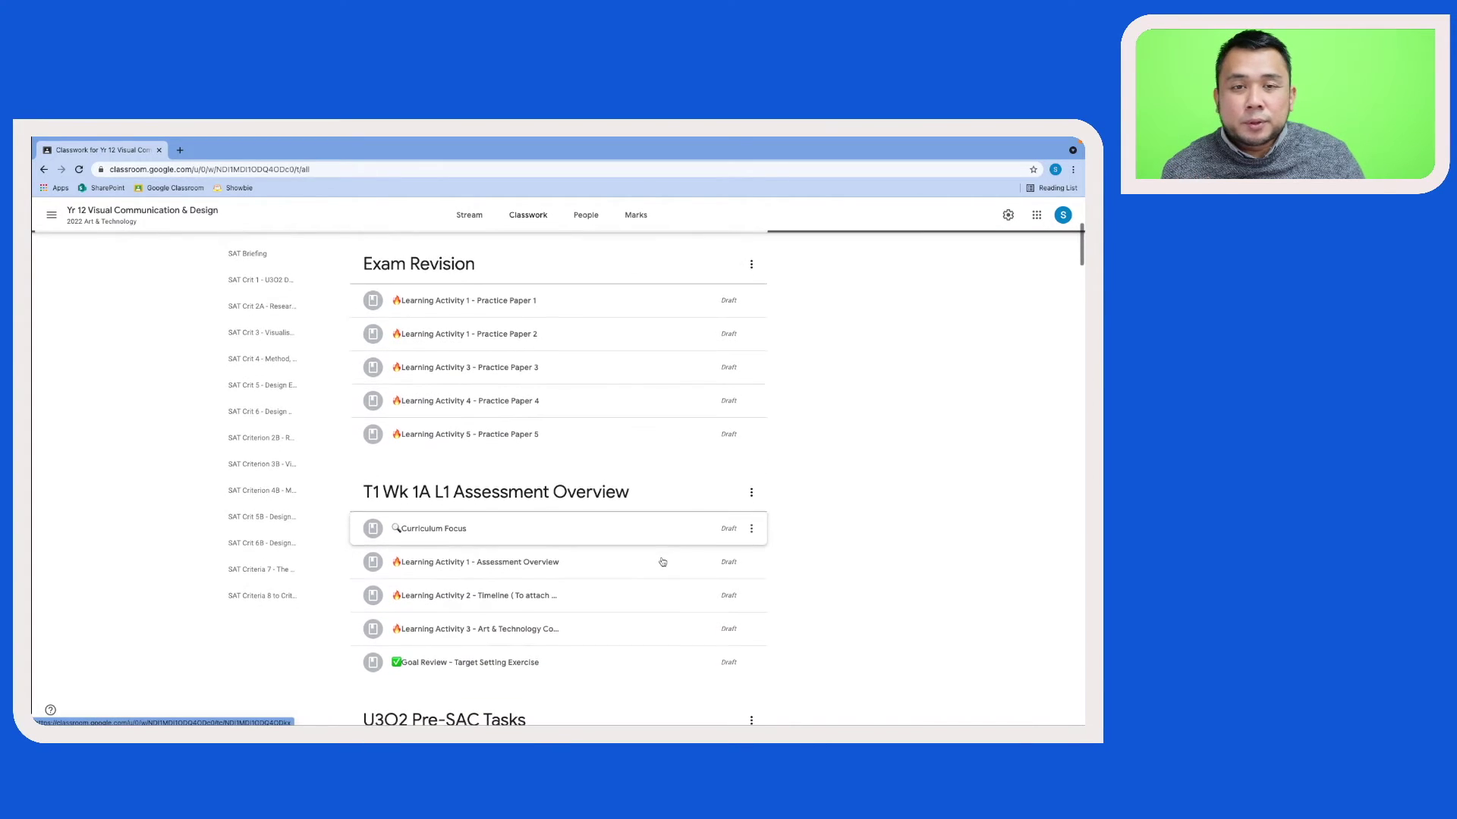
left_click(548, 566)
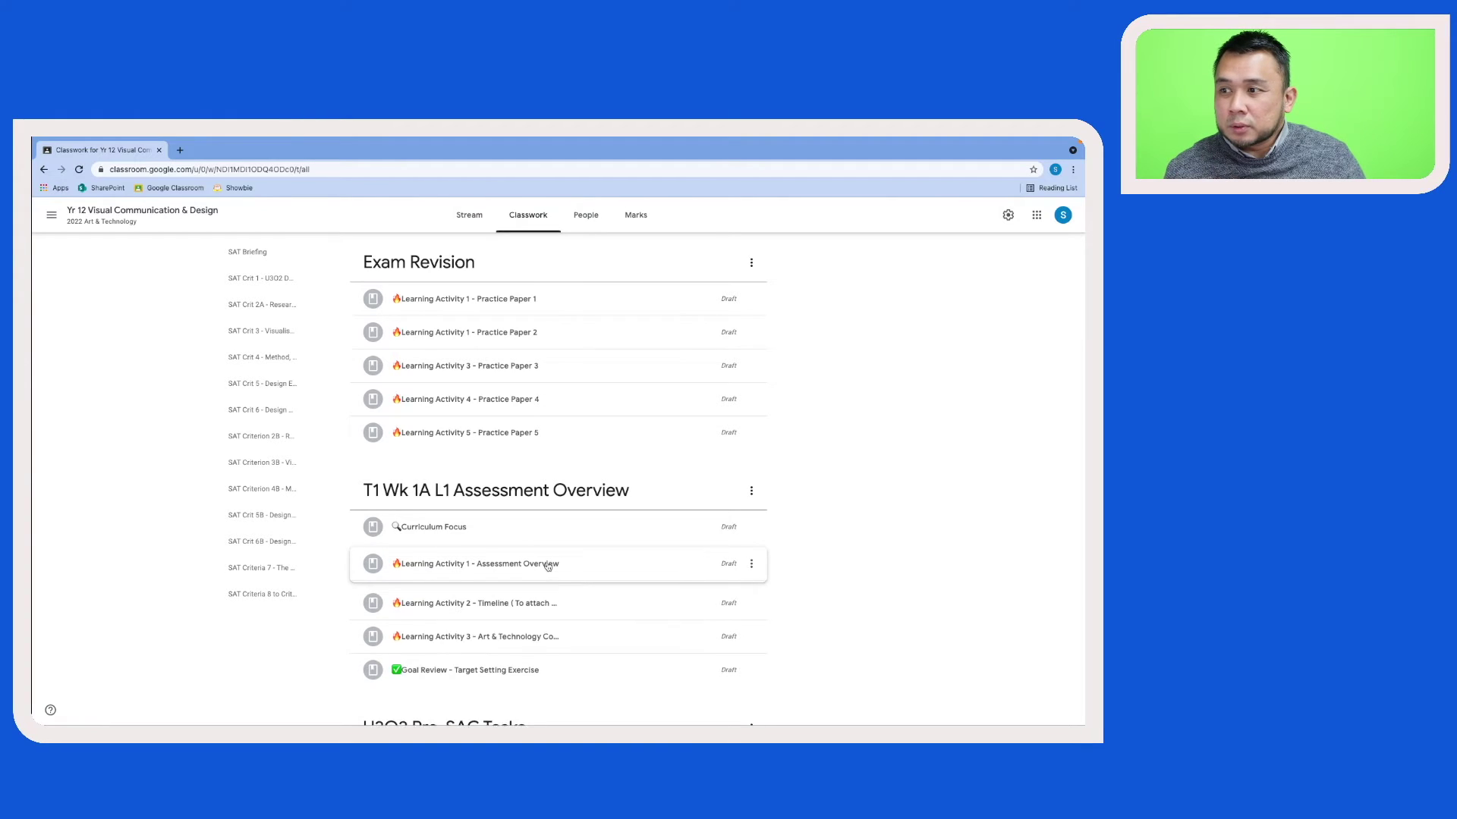